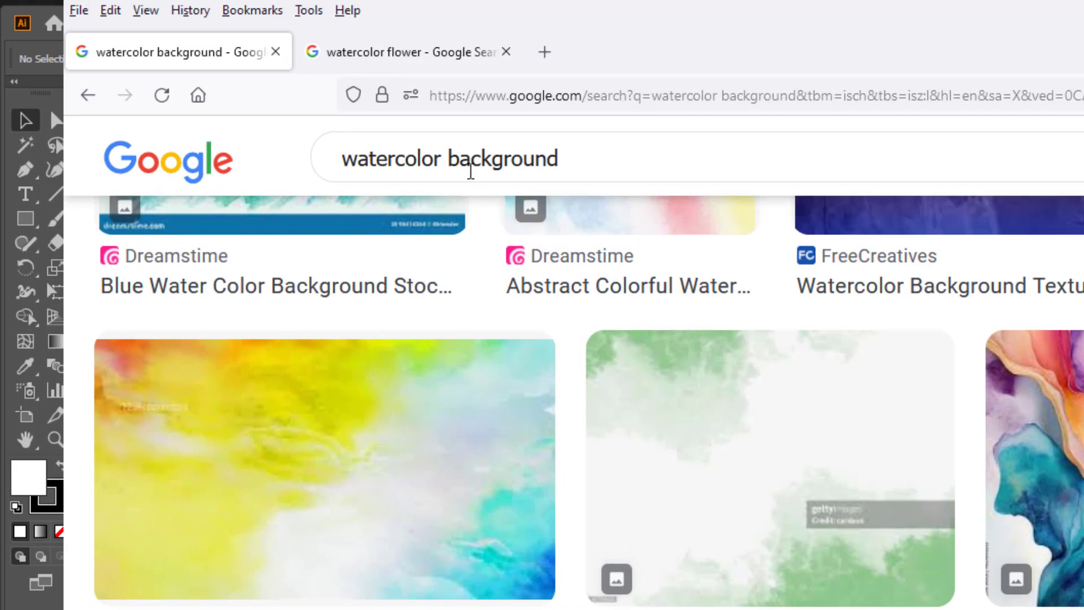
Save the DLTK purple and orange watercolor background image to Downloads as background-2.png, replacing the existing file.
{"action": "left_click", "coordinate": [640, 157]}
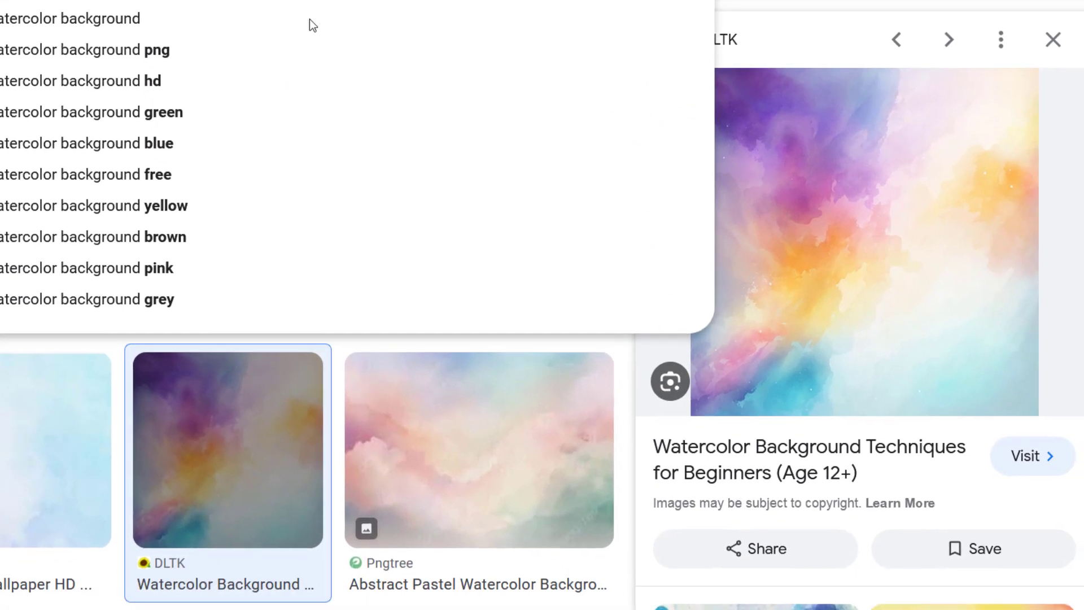
{"action": "left_click", "coordinate": [837, 205]}
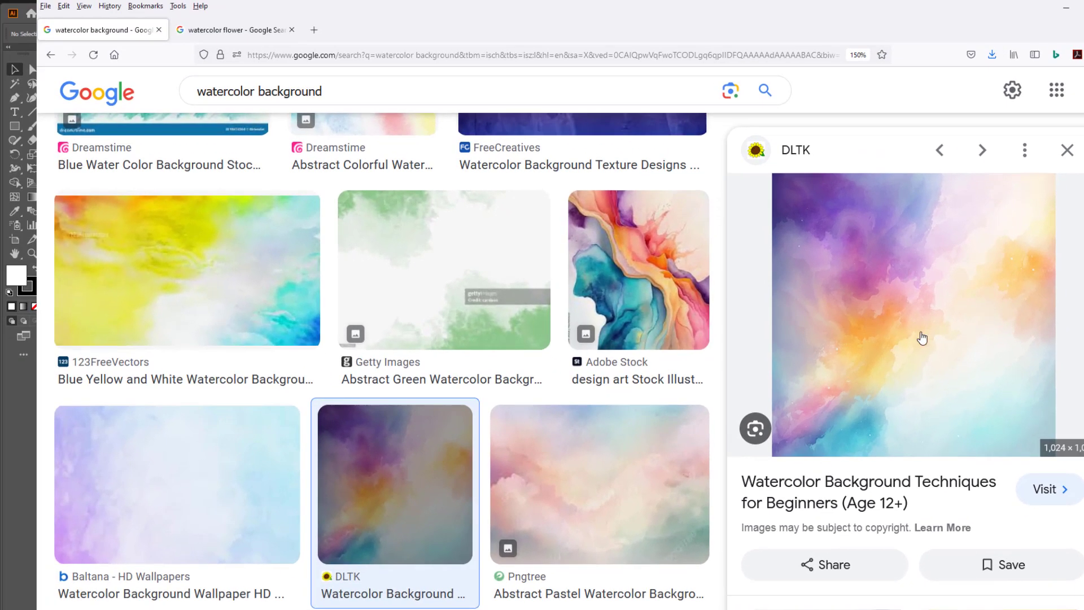
{"action": "right_click", "coordinate": [922, 338]}
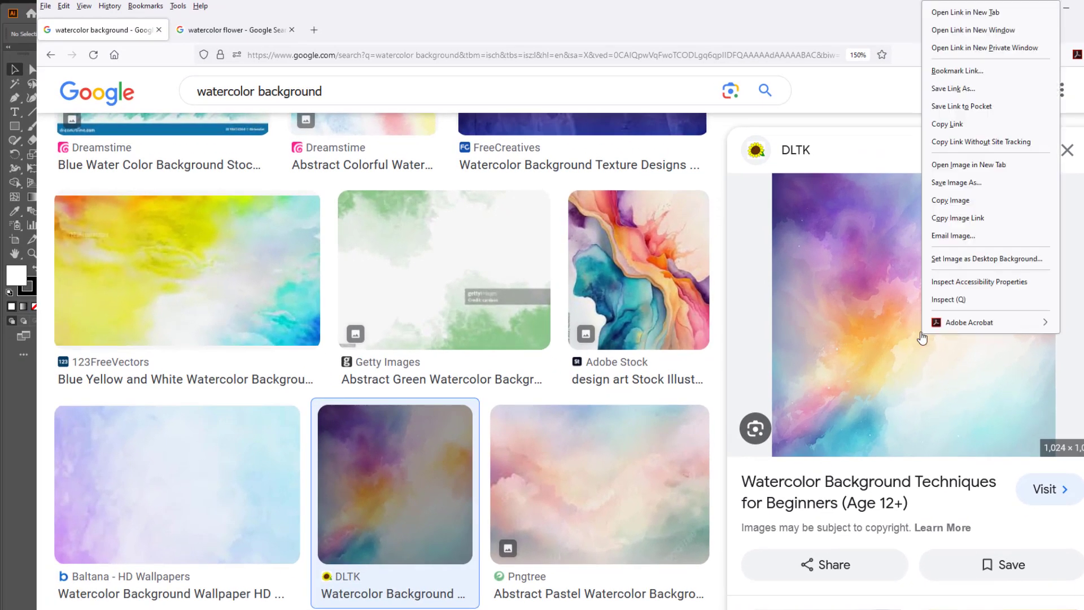
{"action": "left_click", "coordinate": [956, 184]}
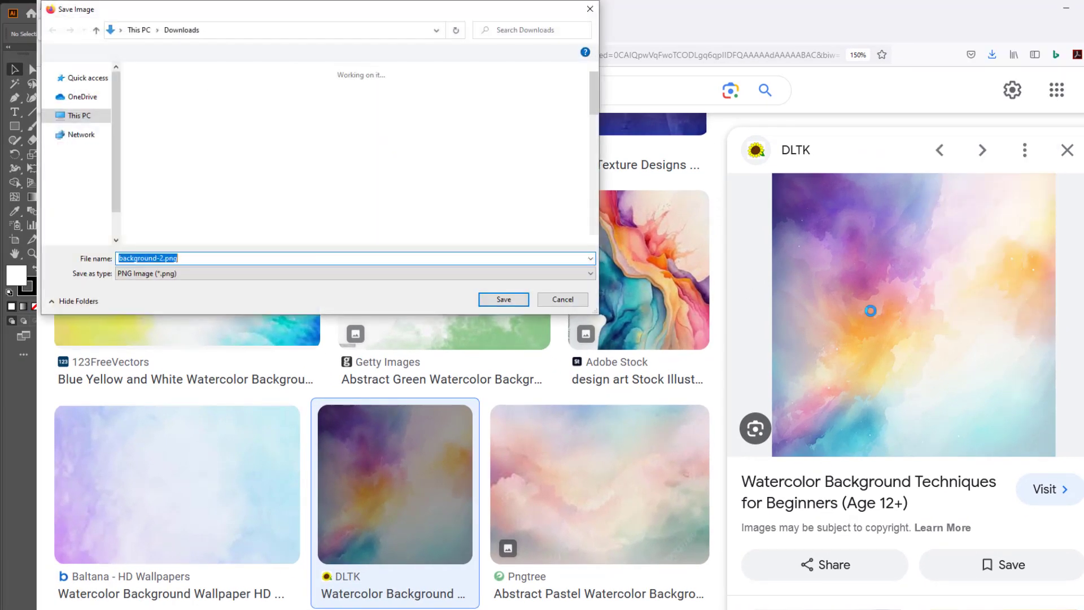
{"action": "left_click", "coordinate": [504, 299]}
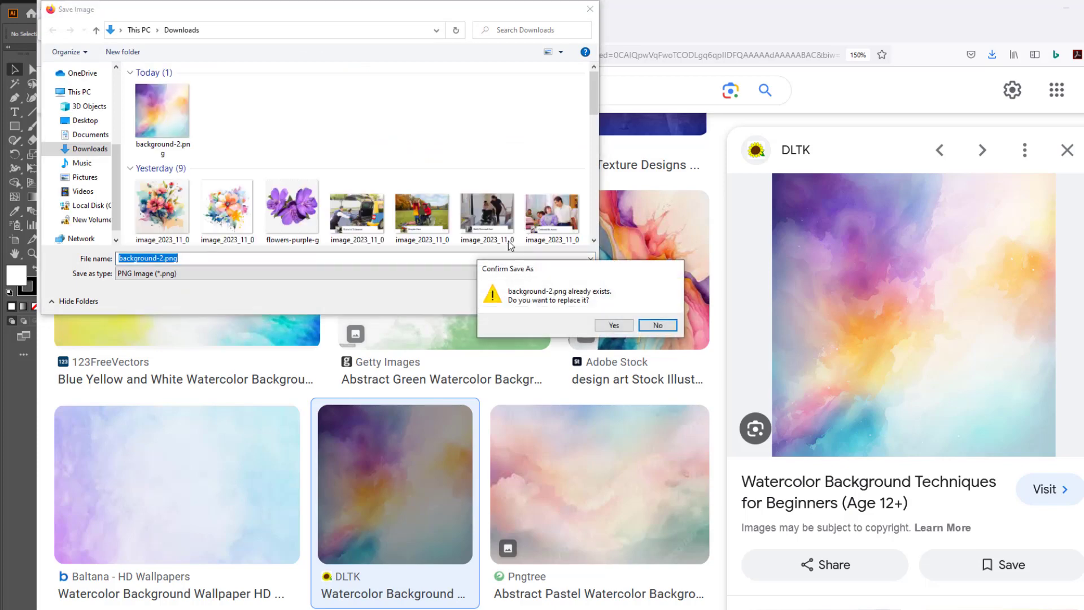
{"action": "left_click", "coordinate": [612, 328]}
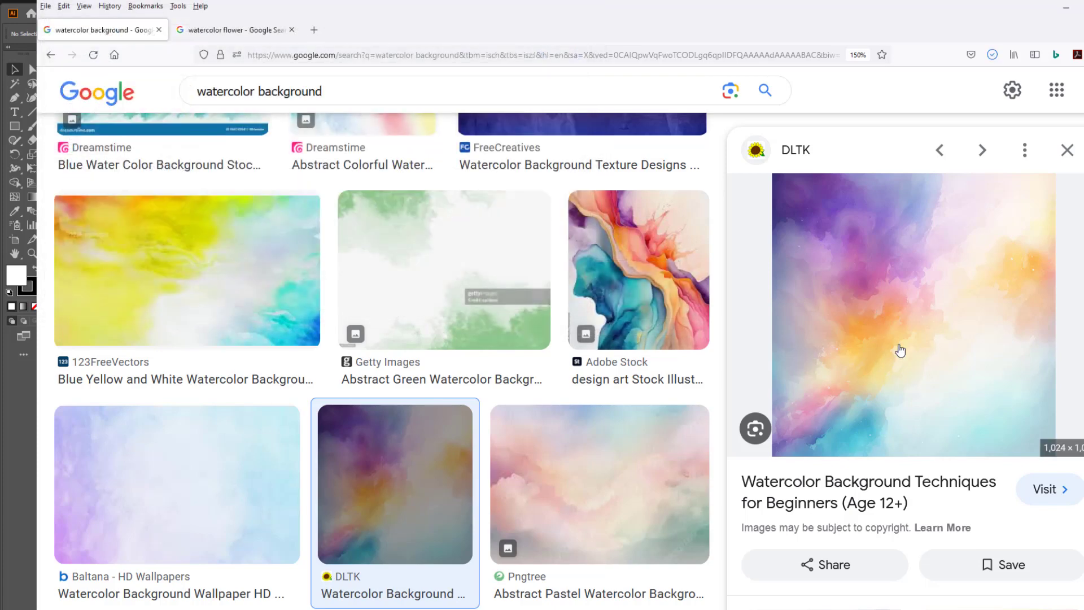
Switch to the image search results for "watercolor flower".
{"action": "left_click", "coordinate": [212, 30]}
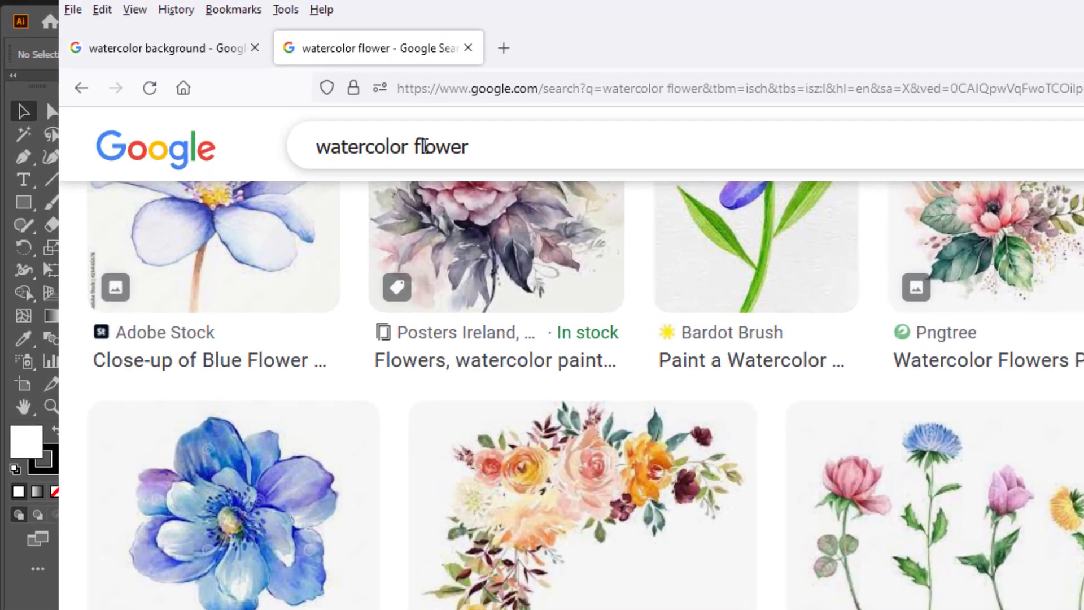
{"action": "left_click_drag", "start_coordinate": [473, 147], "coordinate": [292, 147]}
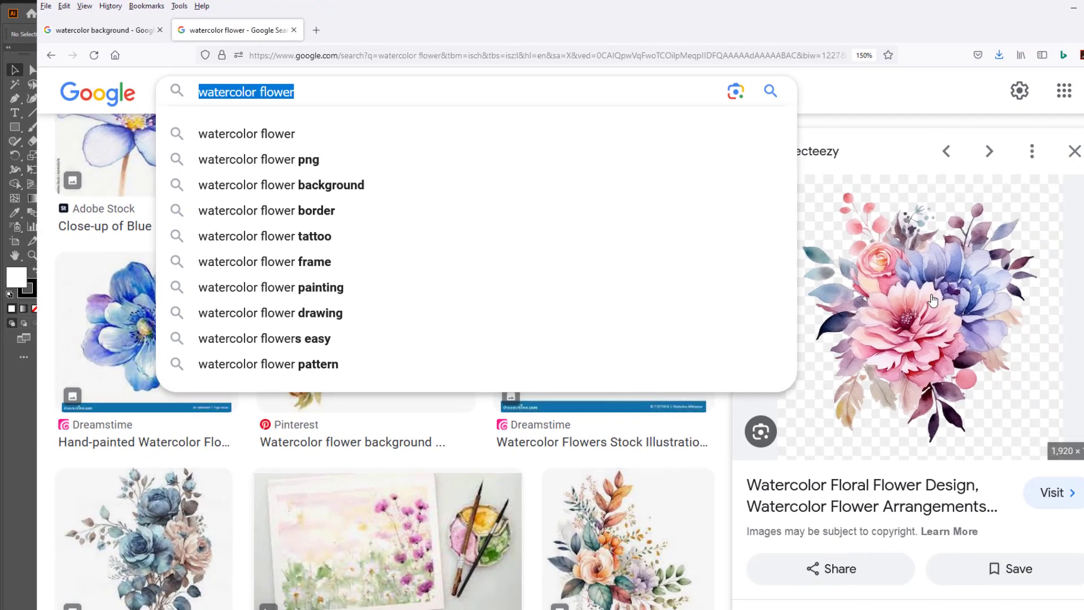
{"action": "right_click", "coordinate": [1010, 312]}
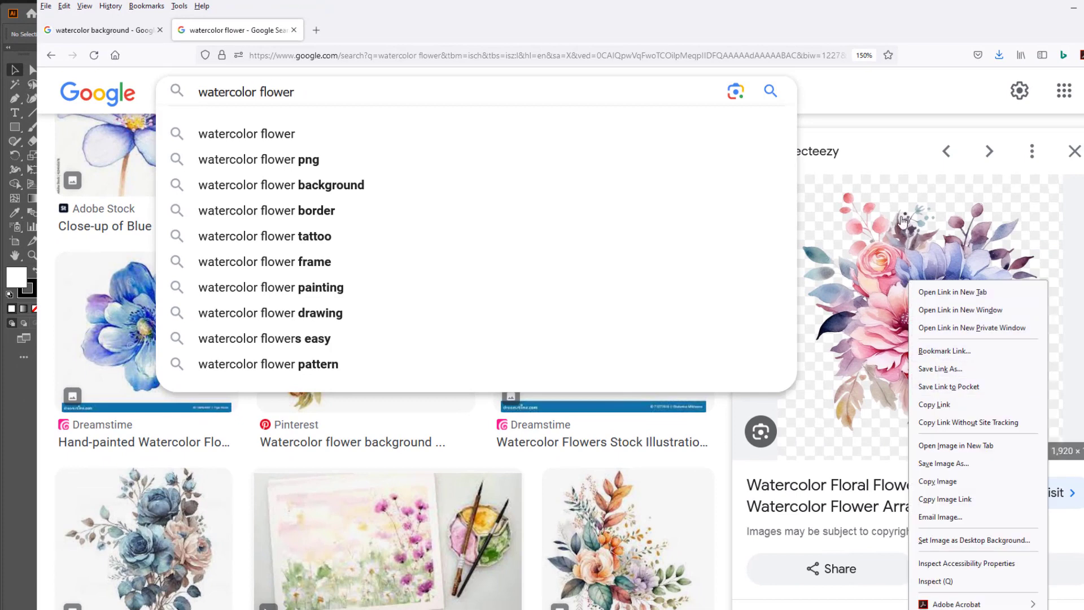
{"action": "left_click", "coordinate": [953, 292]}
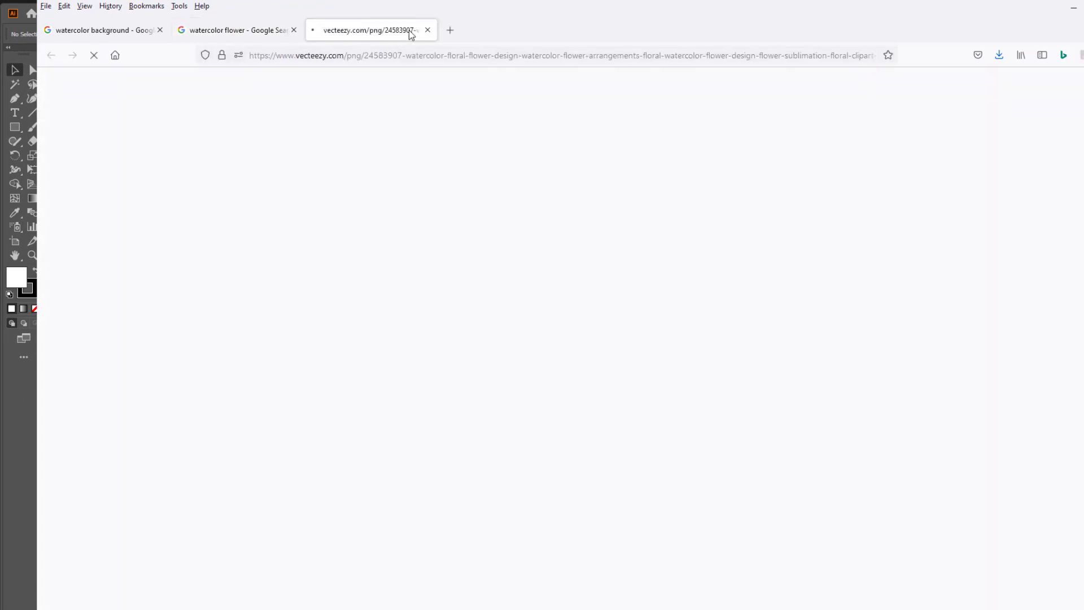
{"action": "left_click", "coordinate": [427, 30]}
Save the Vecteezy watercolor floral bouquet image to Downloads as a WebP file, replacing the existing file.
{"action": "right_click", "coordinate": [896, 281]}
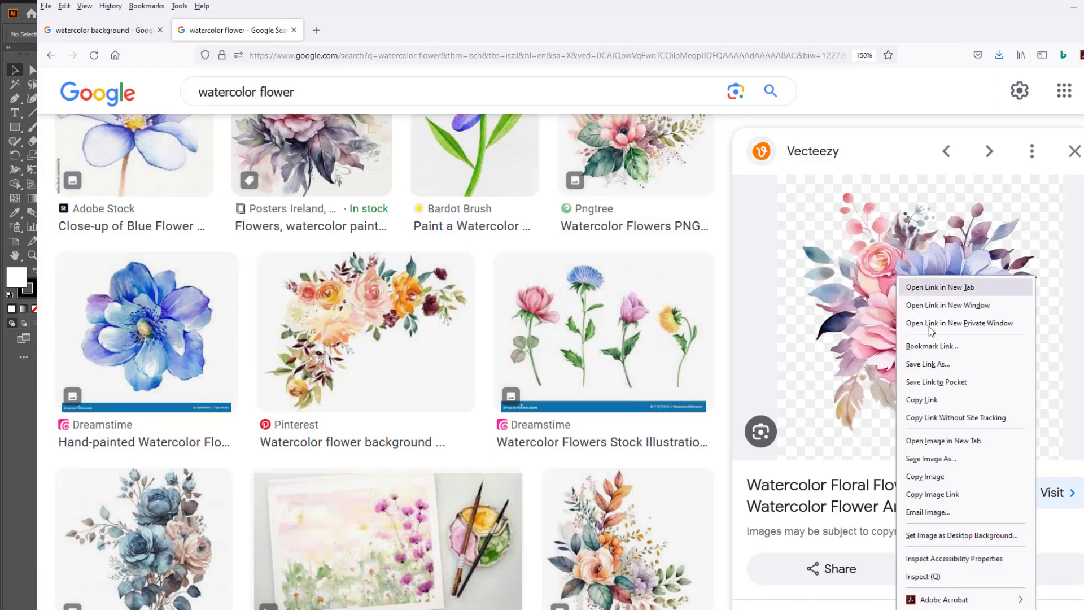
{"action": "left_click", "coordinate": [934, 467]}
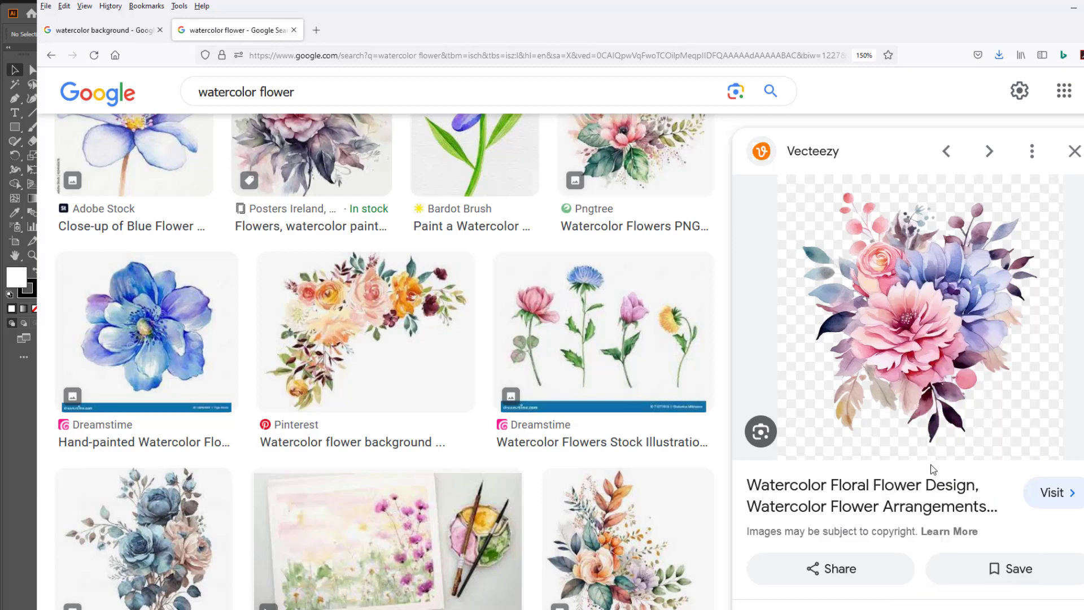
{"action": "left_click", "coordinate": [507, 301]}
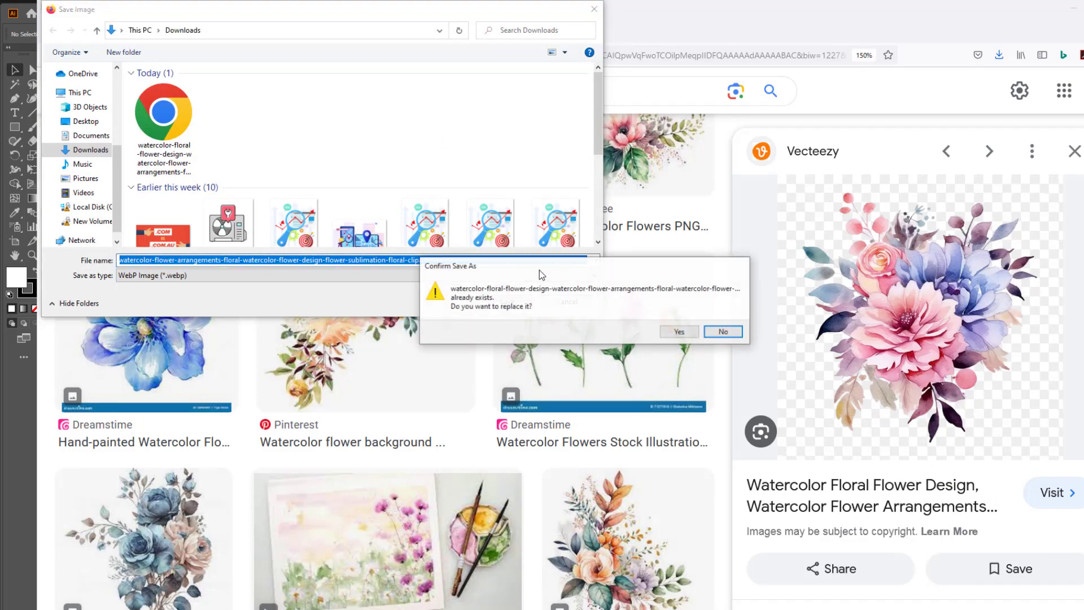
{"action": "left_click", "coordinate": [679, 331]}
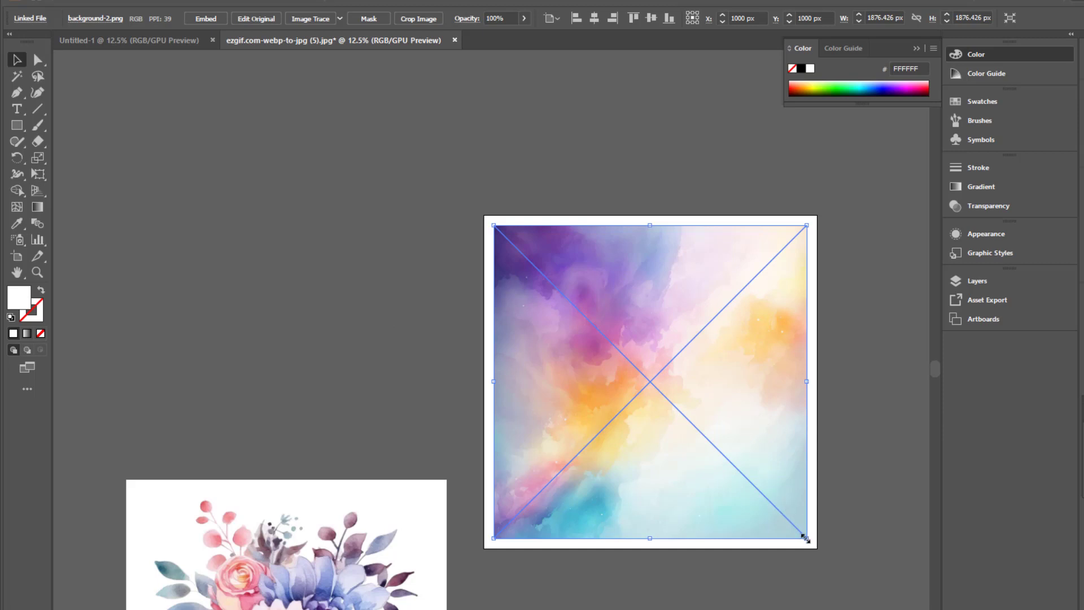
In Illustrator, enlarge the background image to 2000 × 2000 px to fill the artboard and place the flower image beside it.
{"action": "left_click_drag", "start_coordinate": [806, 538], "coordinate": [821, 546]}
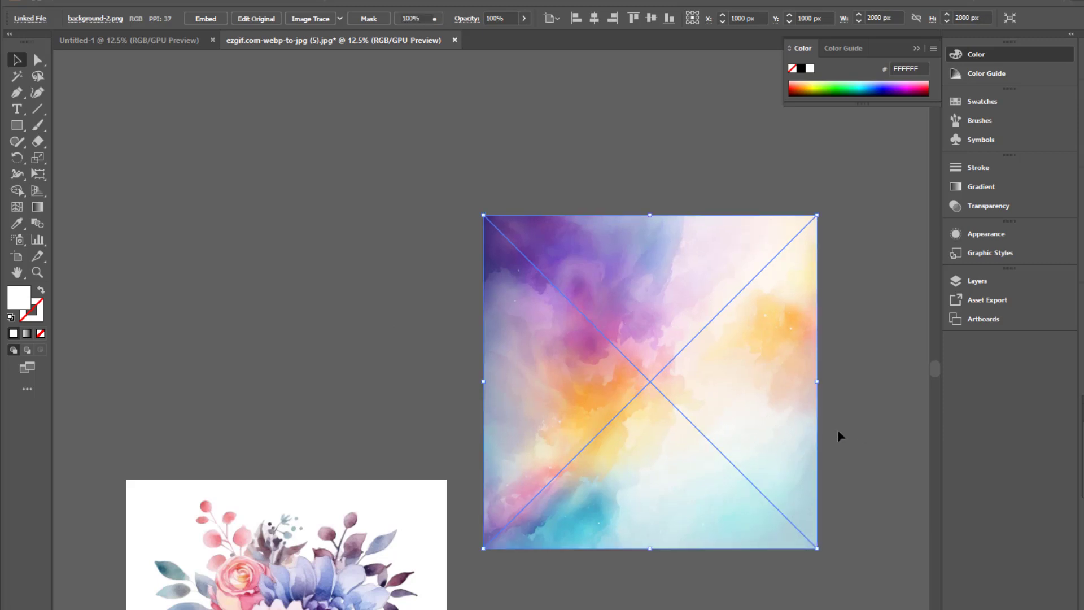
{"action": "left_click_drag", "start_coordinate": [336, 559], "coordinate": [357, 298]}
{"action": "left_click_drag", "start_coordinate": [443, 257], "coordinate": [436, 252]}
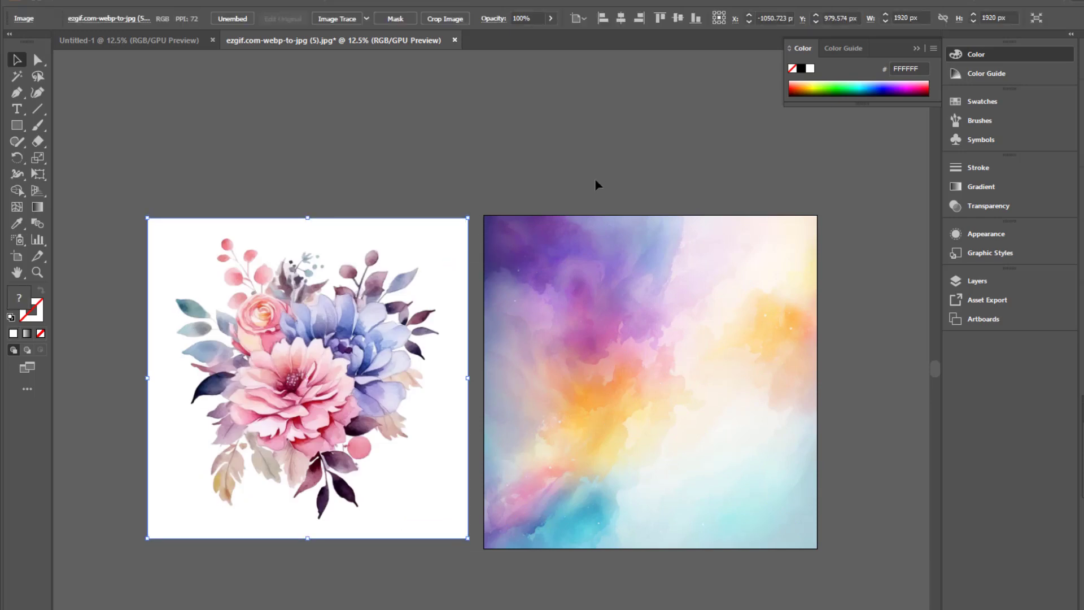
Embed the linked watercolor background image in the document.
{"action": "left_click_drag", "start_coordinate": [674, 365], "coordinate": [563, 362]}
{"action": "left_click", "coordinate": [576, 339]}
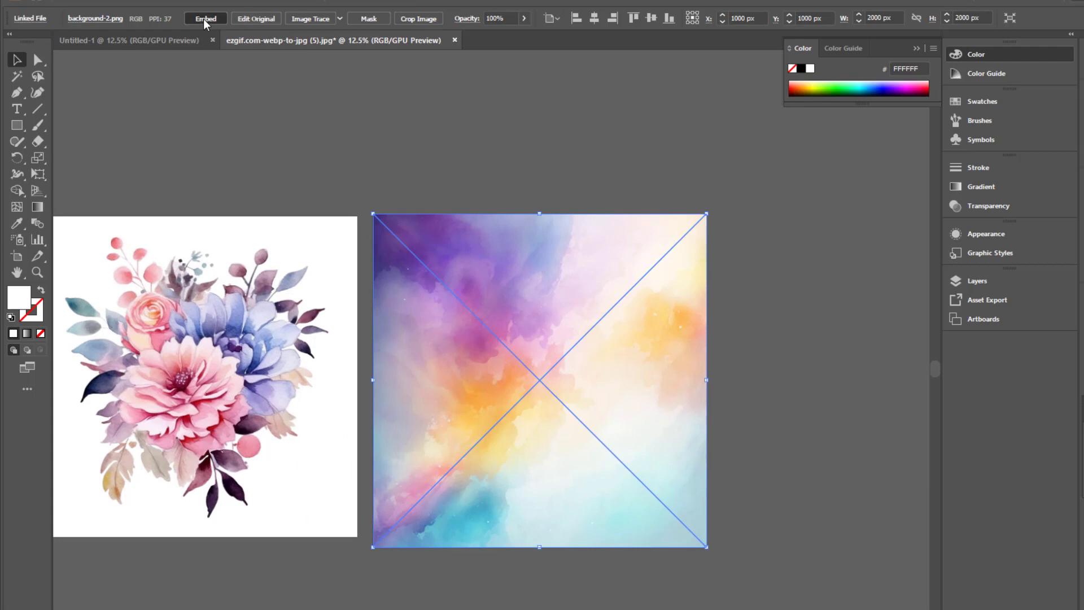
{"action": "left_click", "coordinate": [205, 18]}
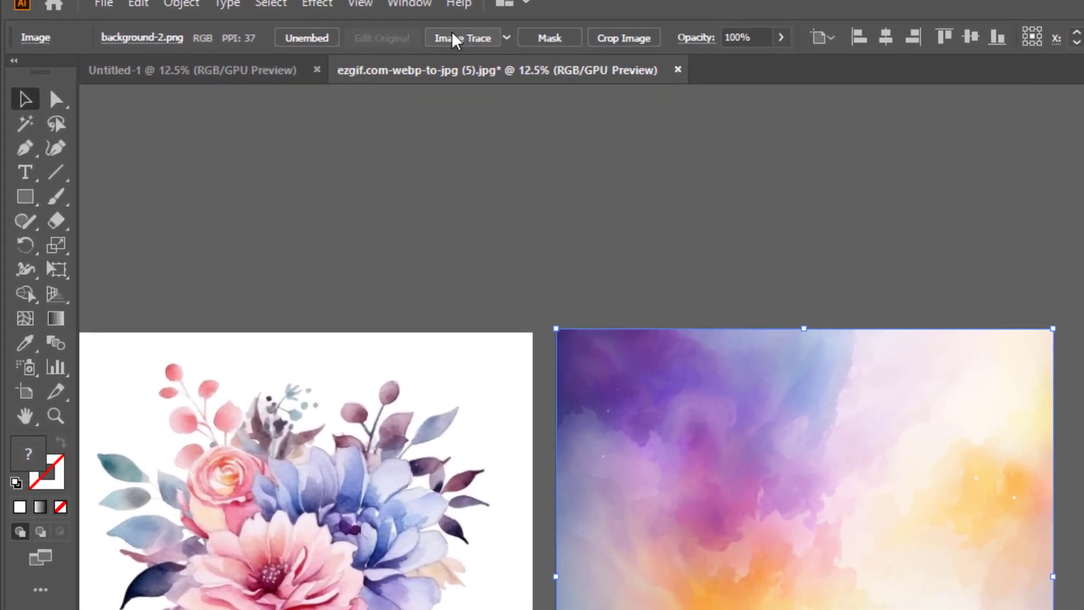
Image-trace the background with the High Fidelity Photo preset and expand the tracing into paths.
{"action": "left_click", "coordinate": [506, 38]}
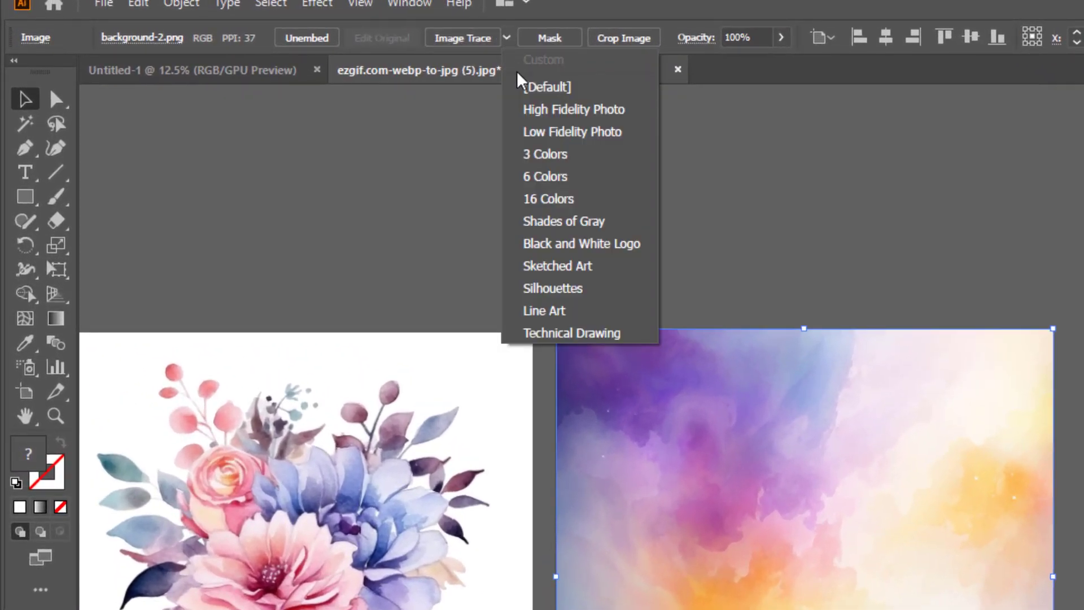
{"action": "left_click", "coordinate": [545, 108]}
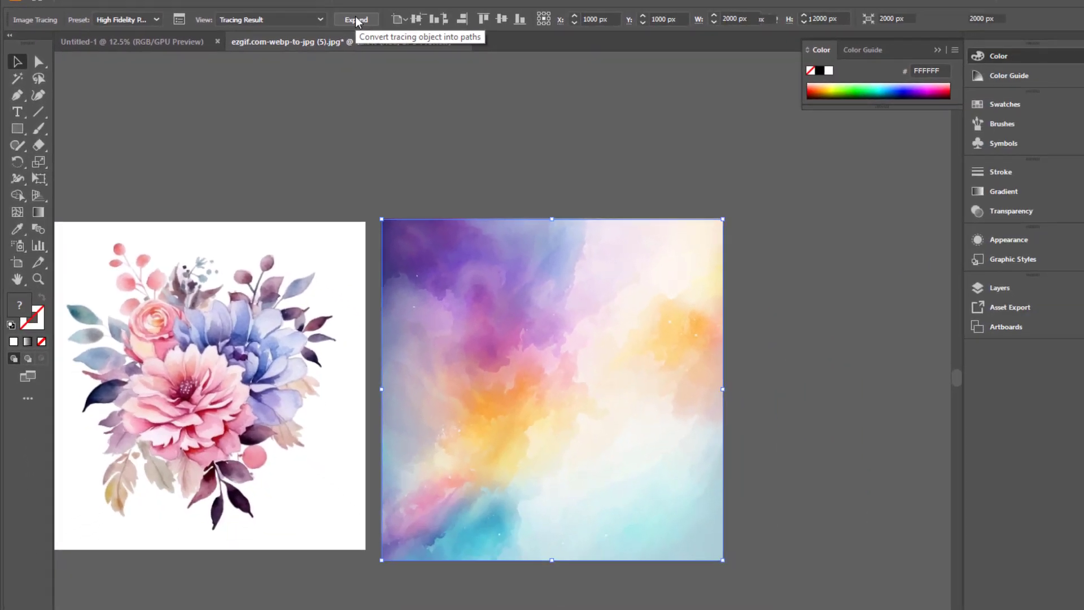
{"action": "left_click", "coordinate": [356, 21]}
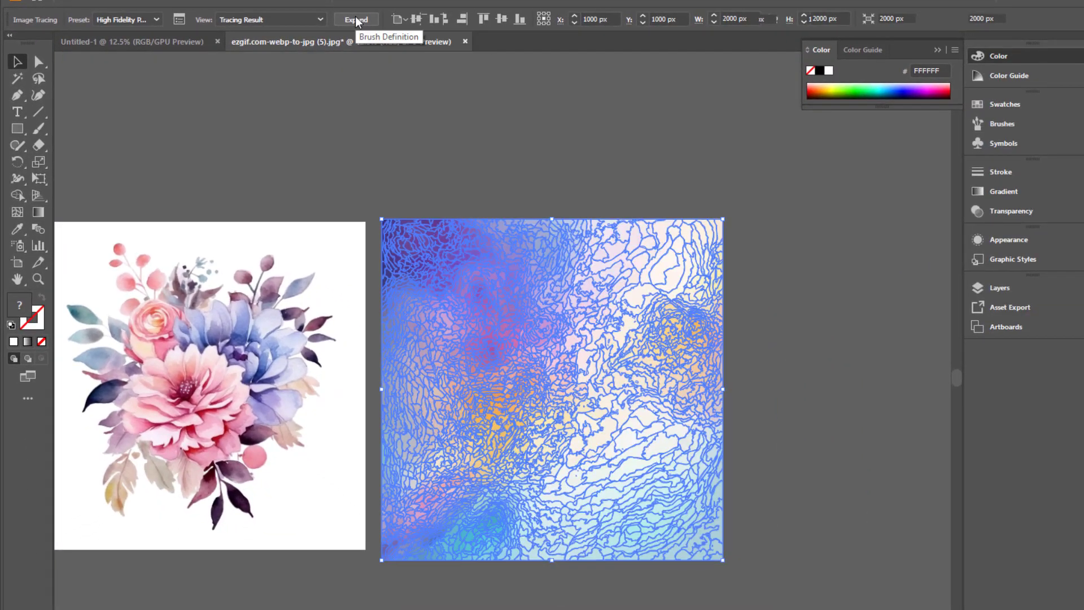
{"action": "left_click", "coordinate": [789, 311]}
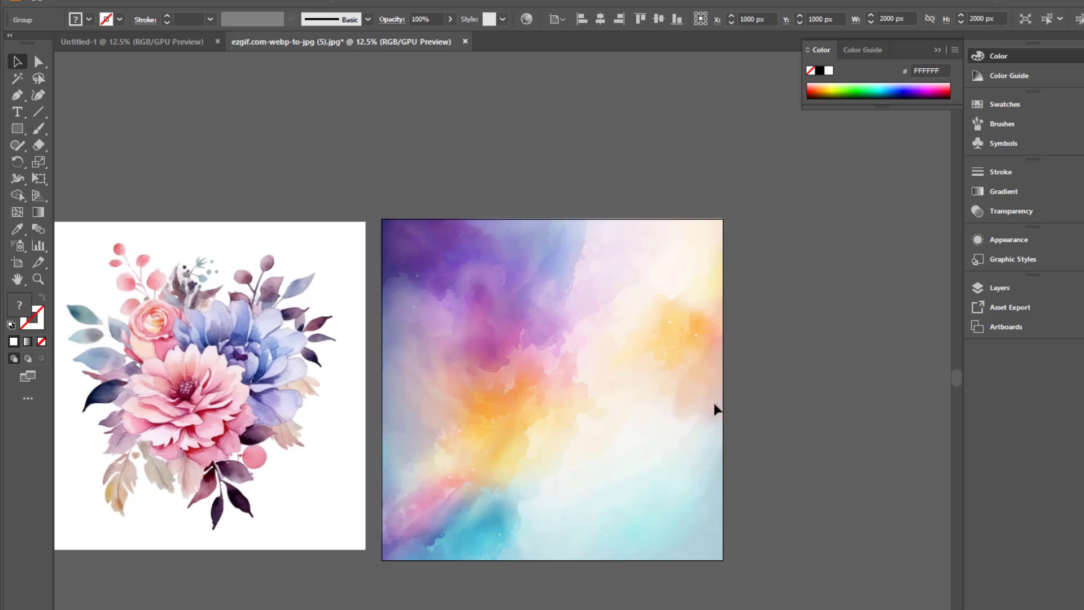
{"action": "right_click", "coordinate": [590, 342]}
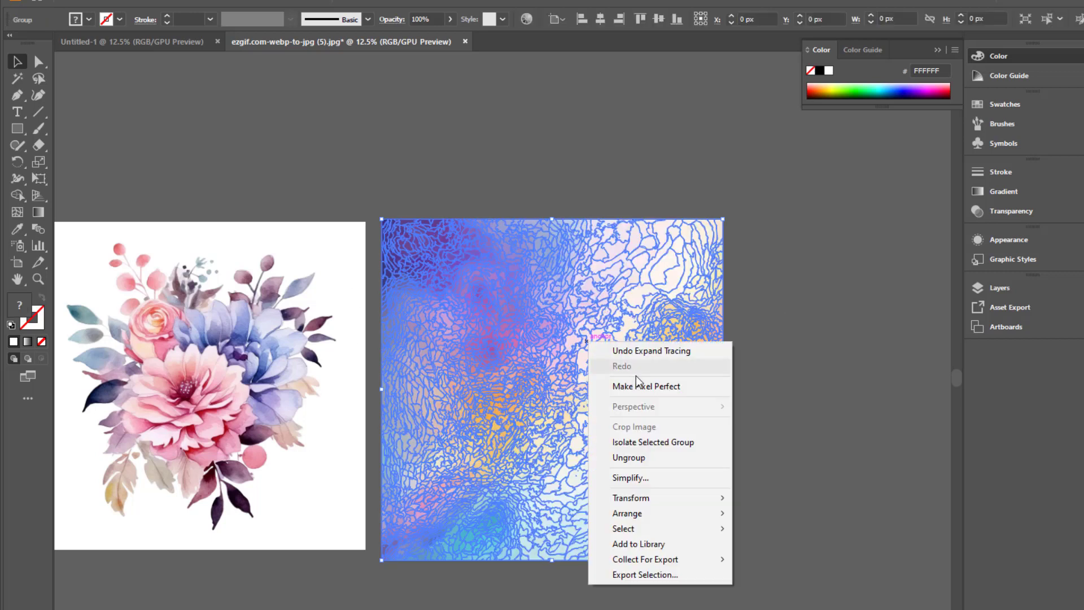
{"action": "left_click", "coordinate": [804, 401]}
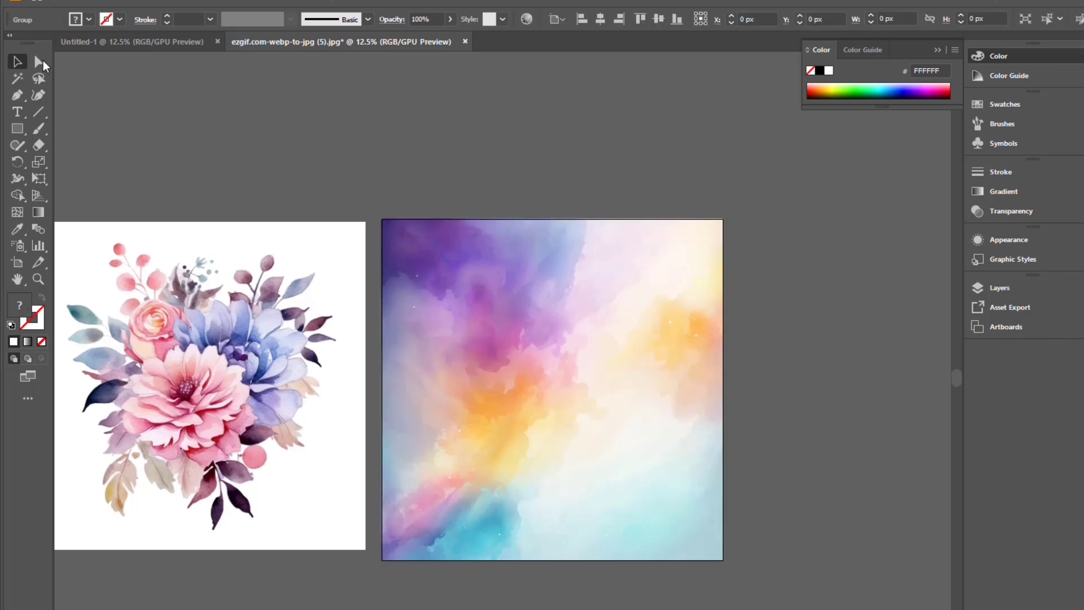
Directly select several individual light patches in the upper middle and lower middle of the traced background.
{"action": "left_click", "coordinate": [39, 62]}
{"action": "left_click", "coordinate": [600, 333]}
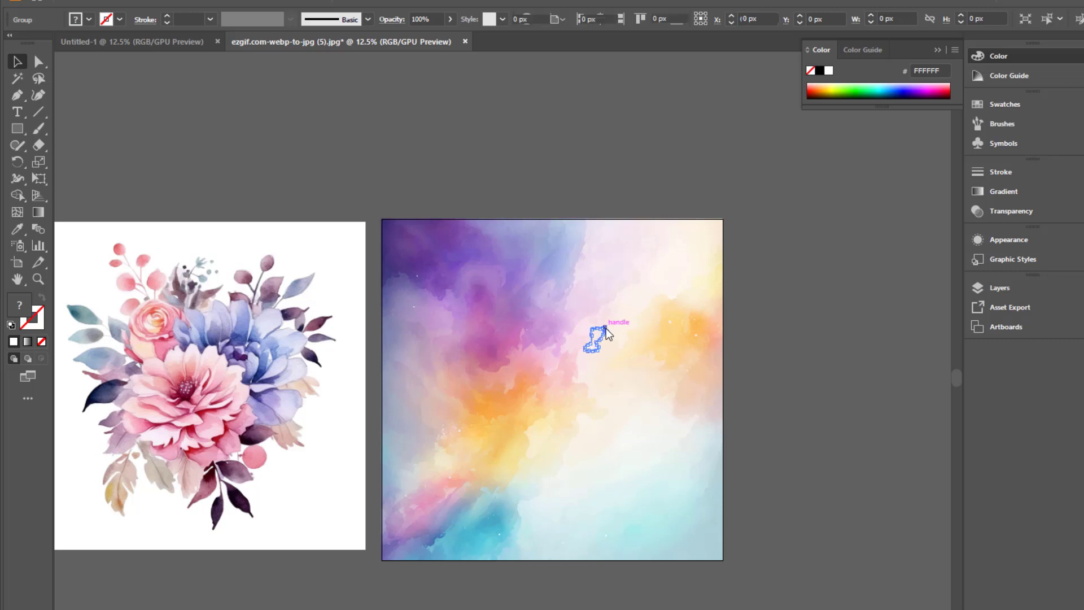
{"action": "left_click", "coordinate": [588, 291], "text": "shift"}
{"action": "left_click", "coordinate": [629, 312], "text": "shift"}
{"action": "left_click", "coordinate": [575, 338], "text": "shift"}
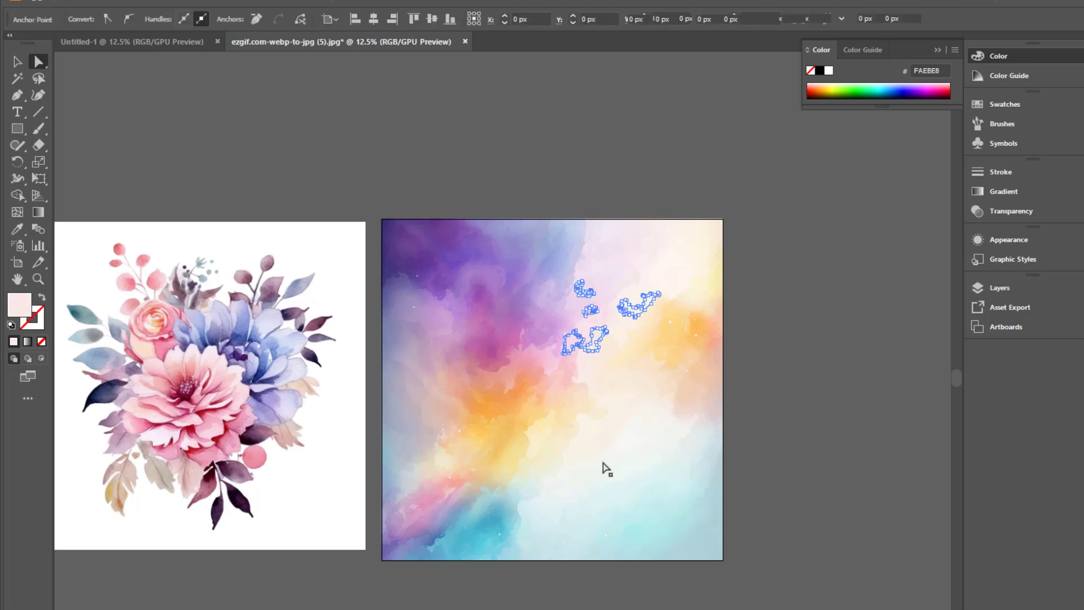
{"action": "left_click", "coordinate": [607, 470], "text": "shift"}
{"action": "left_click", "coordinate": [565, 483], "text": "shift"}
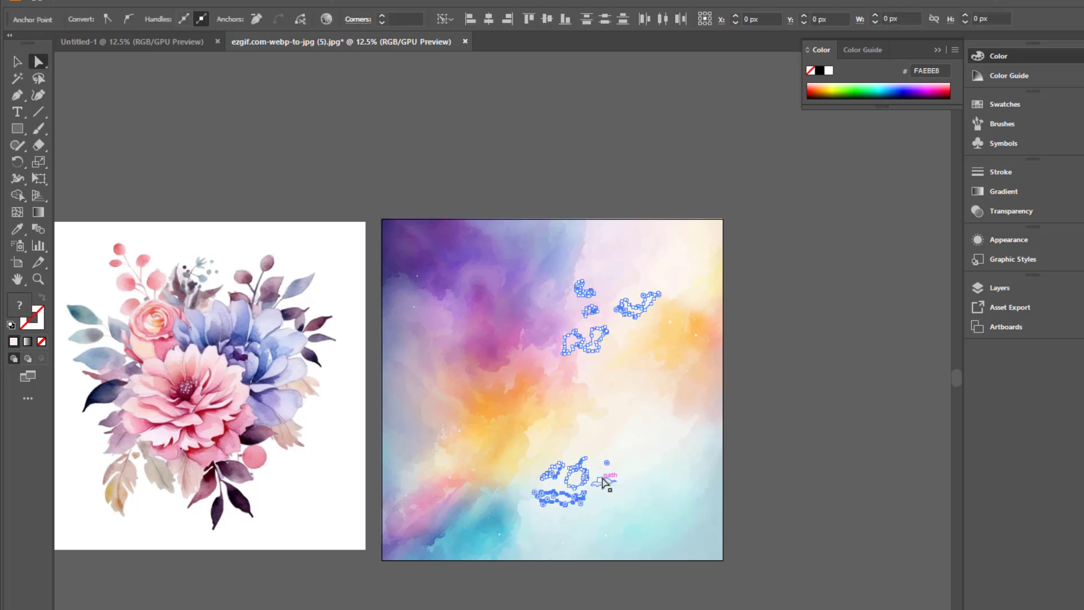
{"action": "left_click", "coordinate": [602, 481], "text": "shift"}
Recolour the selected light patches with an orange sampled from the background's orange area.
{"action": "key", "text": "i"}
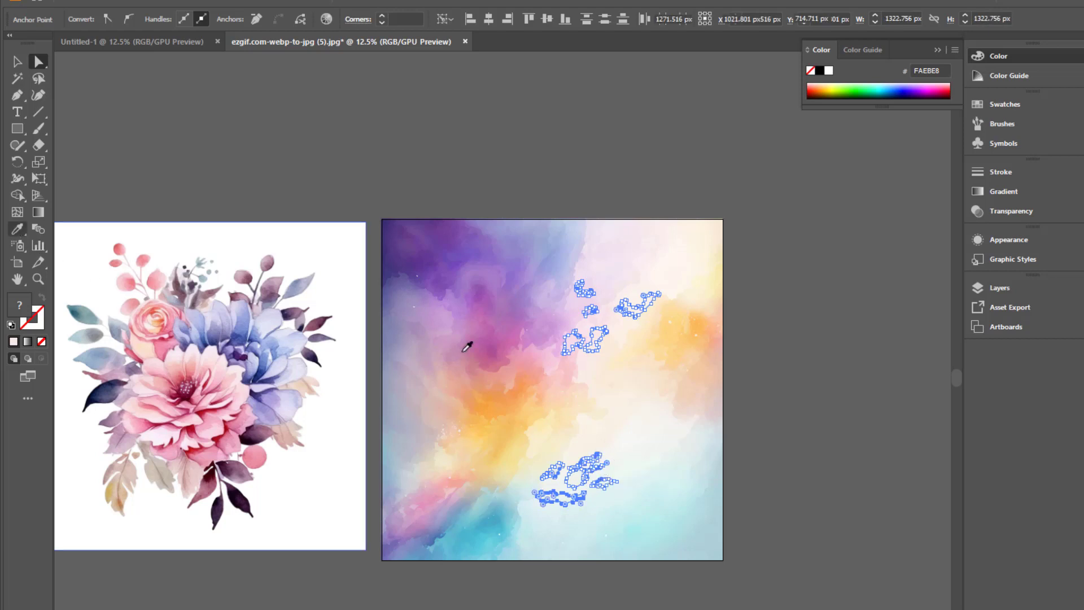
{"action": "left_click", "coordinate": [508, 396]}
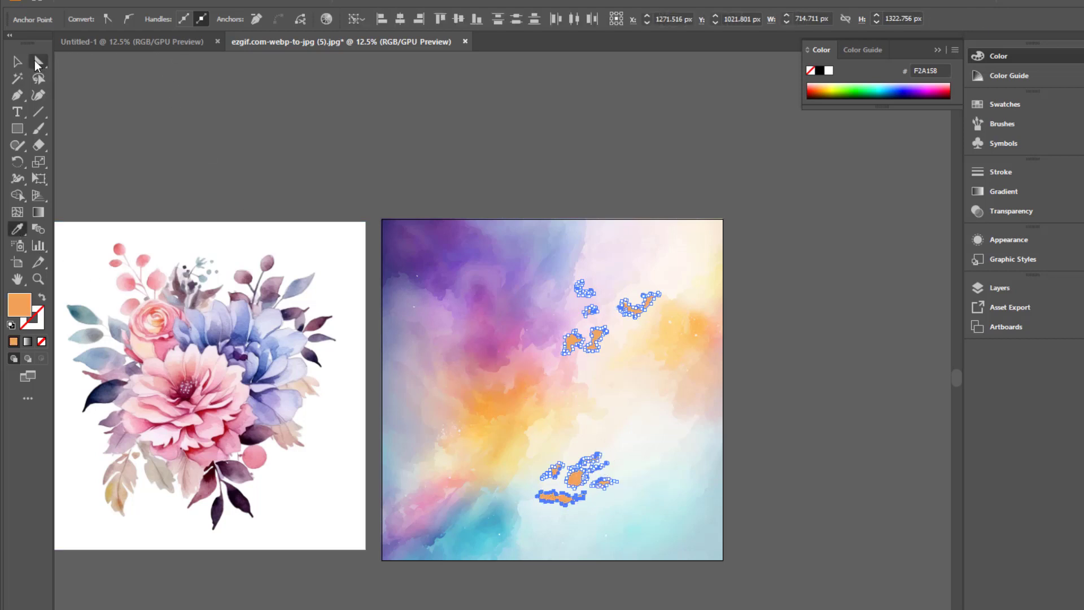
{"action": "key", "text": "v"}
{"action": "left_click", "coordinate": [530, 142]}
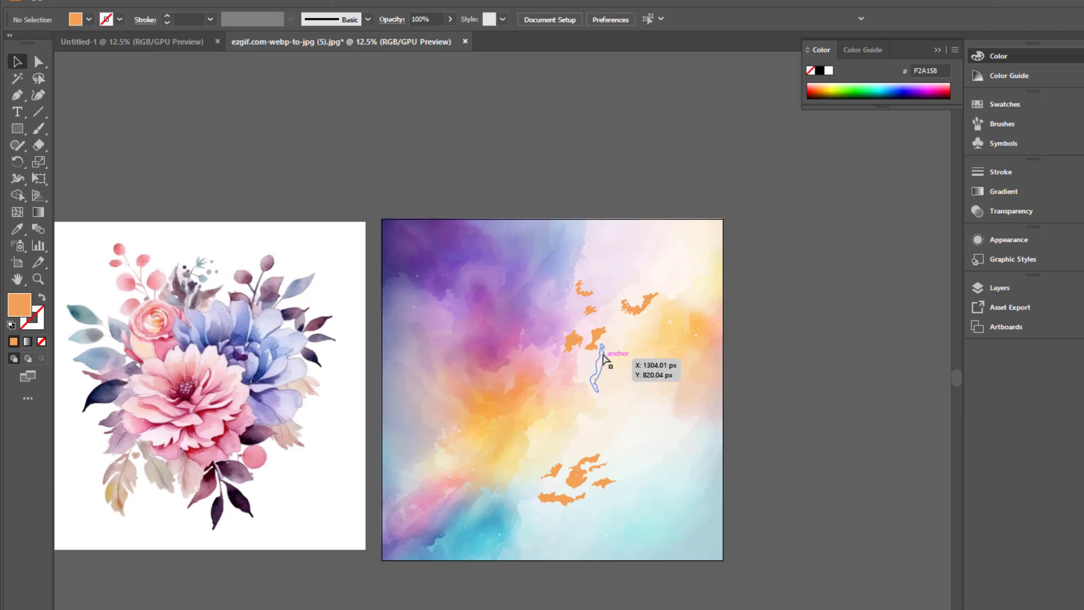
Fill the selected patches with an orange sampled from the background and set their opacity to 33%.
{"action": "left_click", "coordinate": [601, 351]}
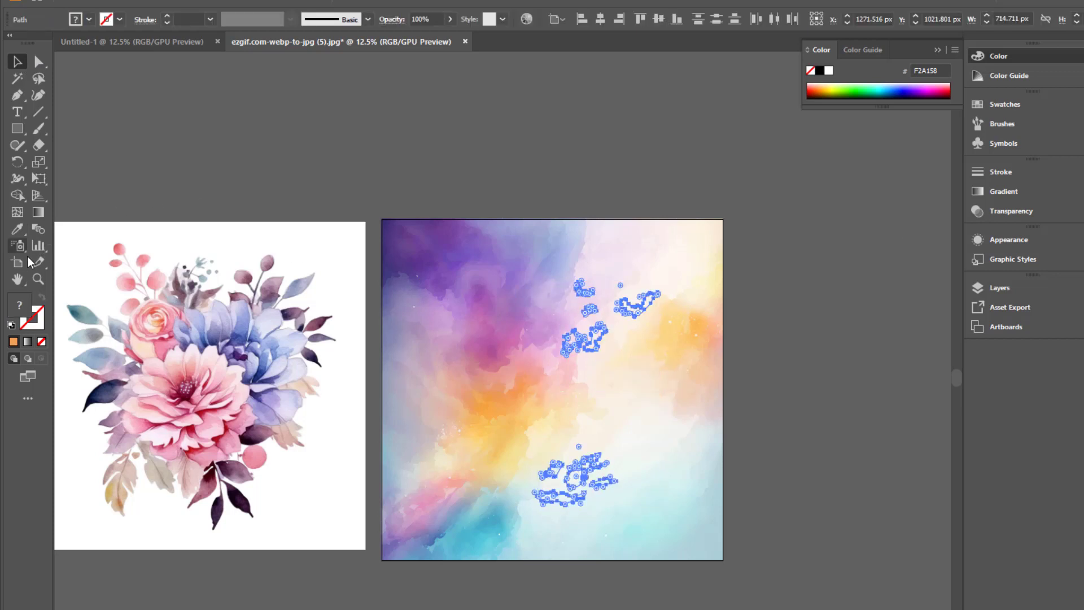
{"action": "left_click", "coordinate": [17, 229]}
{"action": "left_click", "coordinate": [492, 405]}
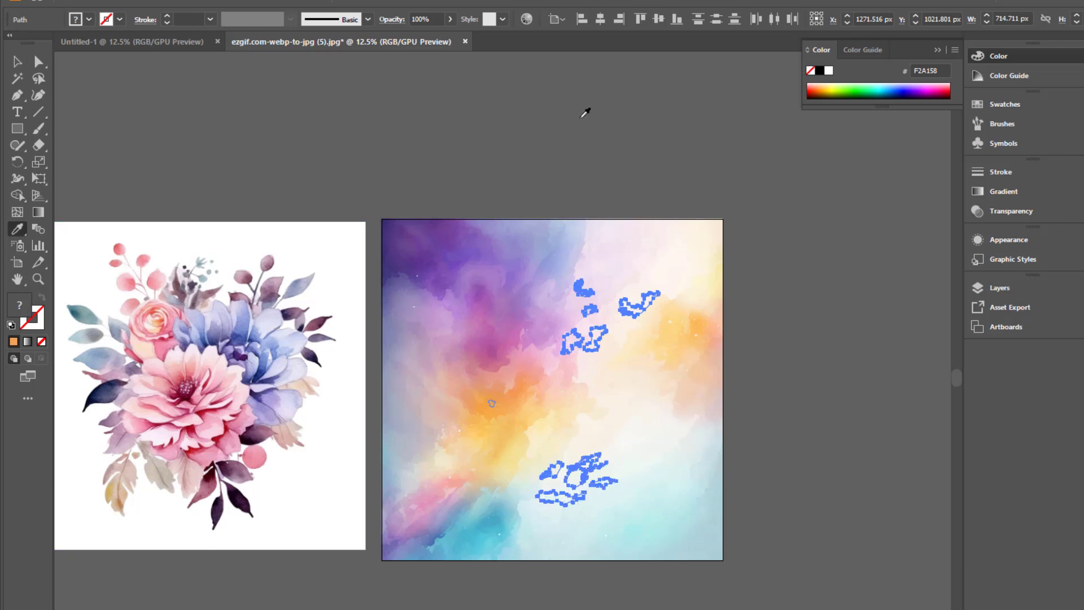
{"action": "left_click", "coordinate": [451, 23]}
{"action": "left_click_drag", "start_coordinate": [446, 38], "coordinate": [415, 40]}
{"action": "left_click", "coordinate": [17, 61]}
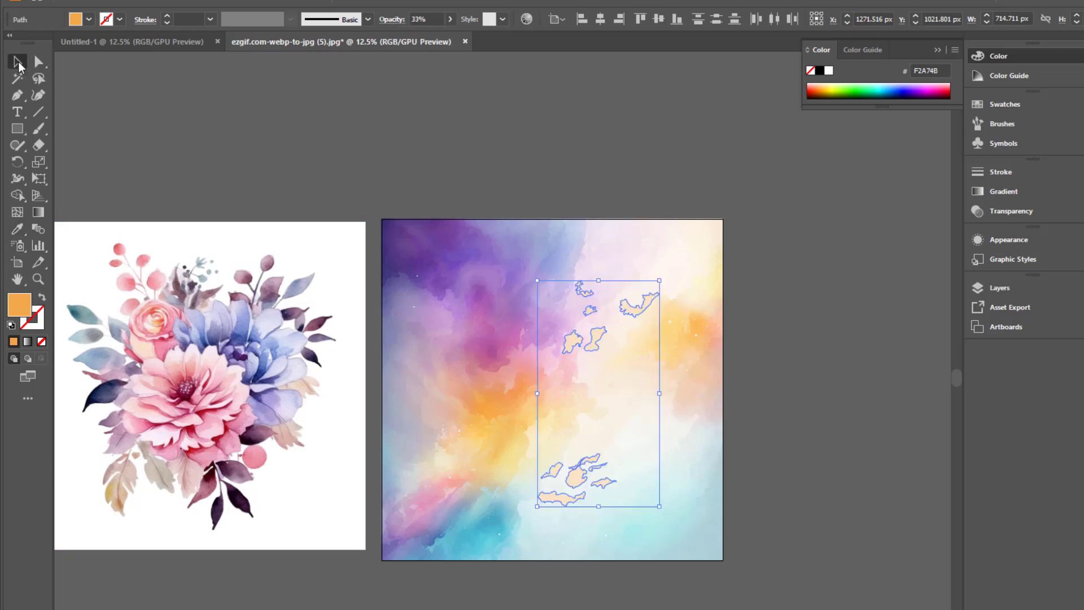
{"action": "left_click", "coordinate": [819, 324]}
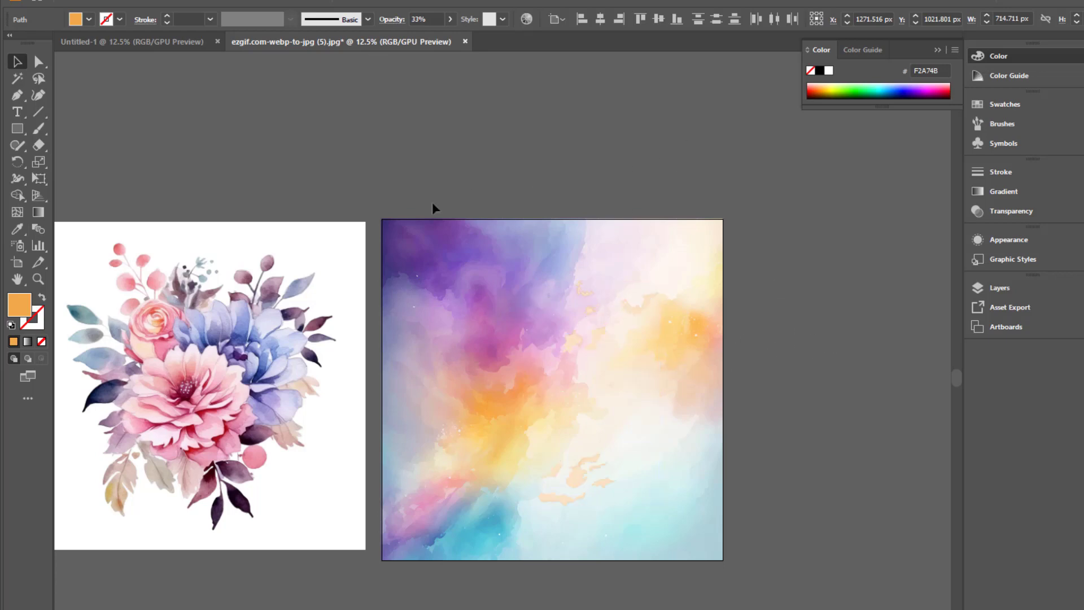
Image-trace the flower image with the High Fidelity Photo preset and expand the tracing into paths.
{"action": "left_click_drag", "start_coordinate": [604, 404], "coordinate": [683, 402]}
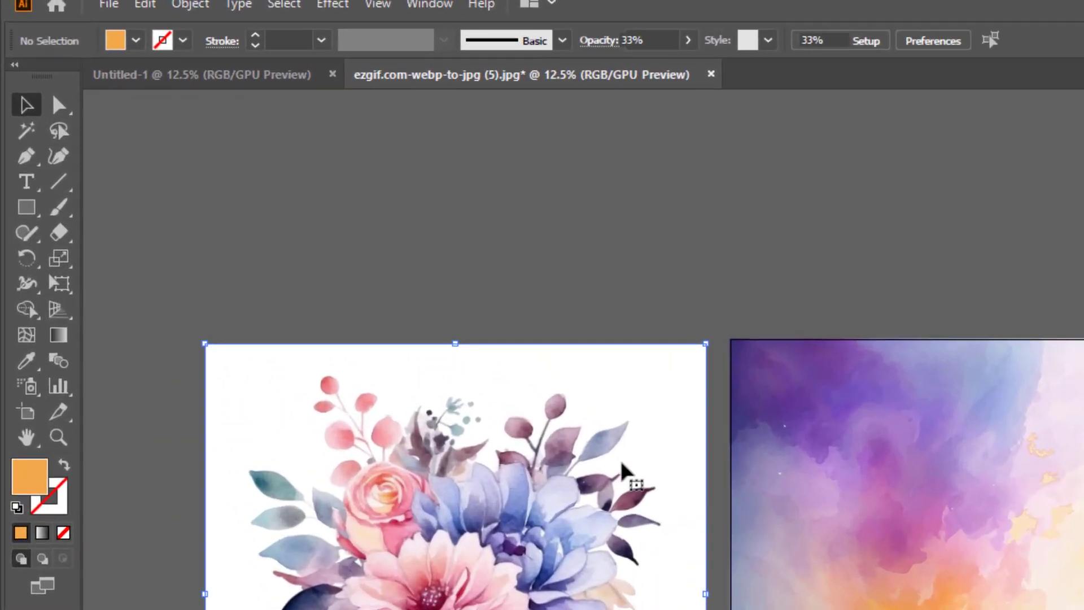
{"action": "left_click", "coordinate": [330, 296]}
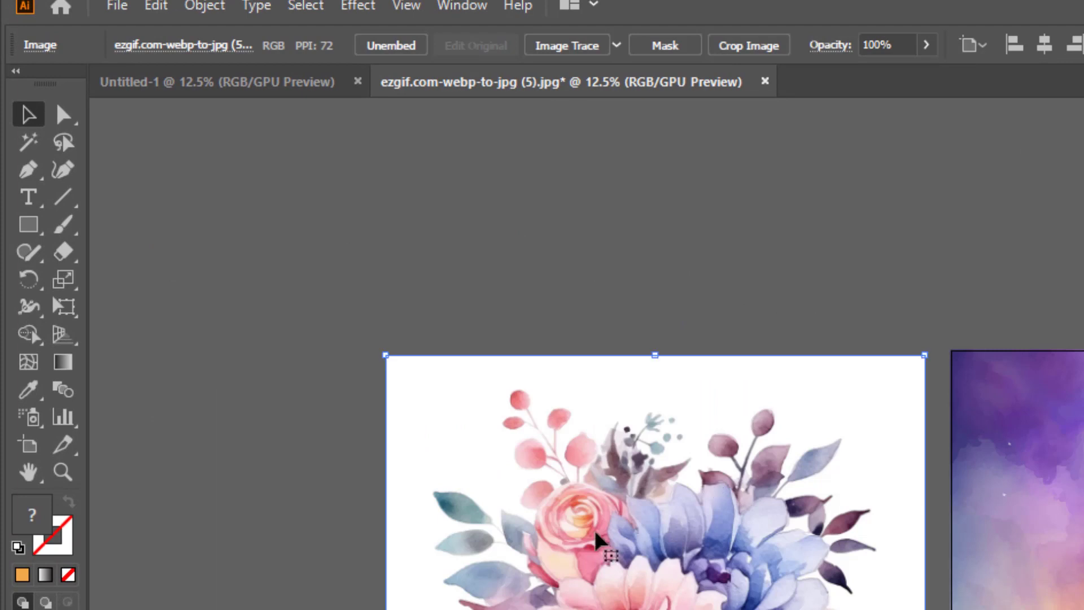
{"action": "left_click", "coordinate": [617, 46]}
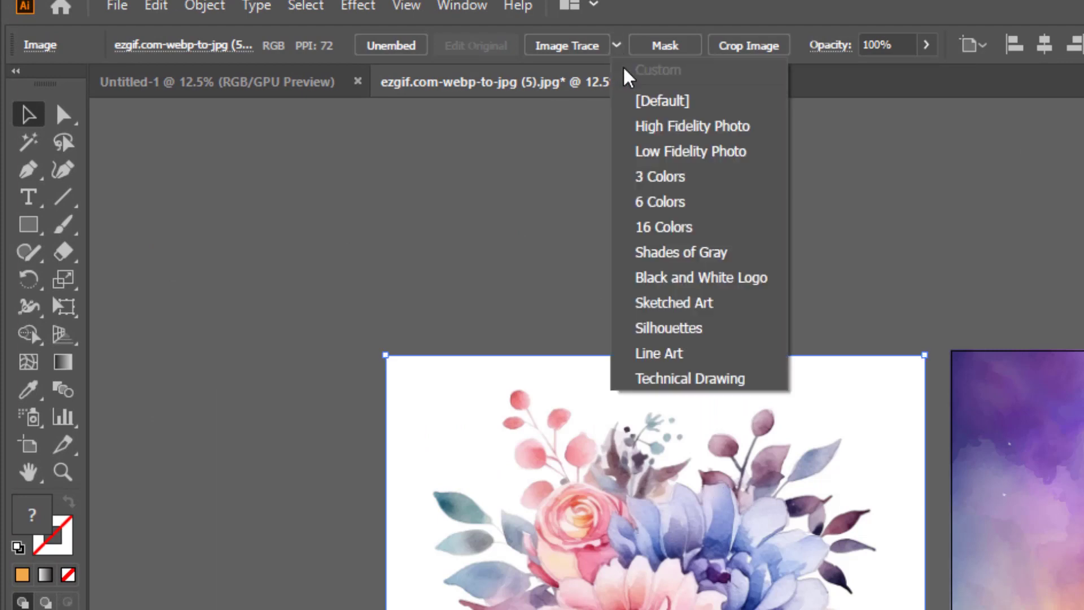
{"action": "left_click", "coordinate": [672, 129]}
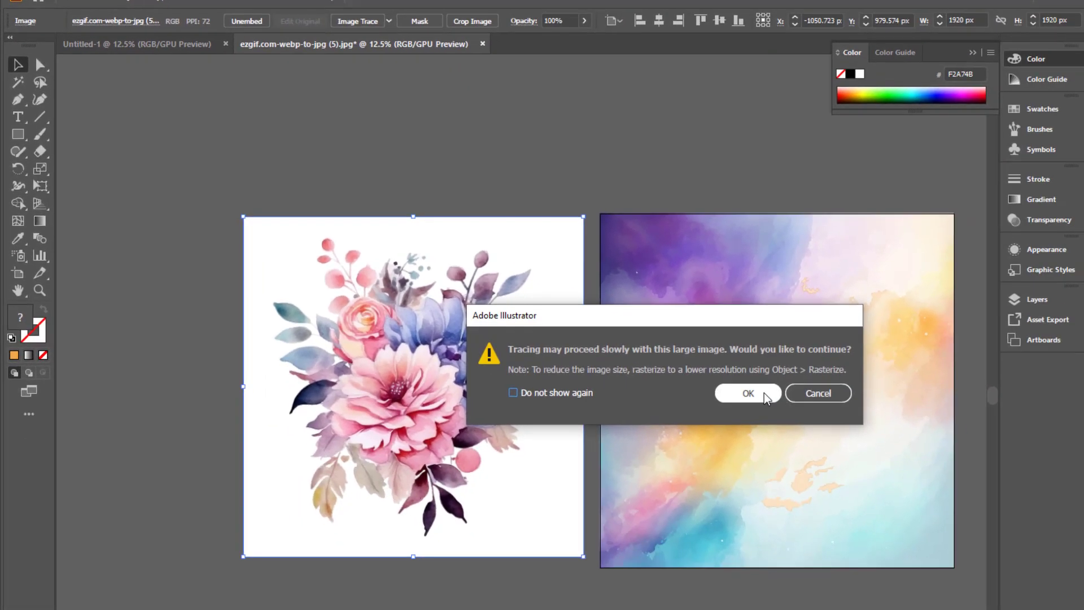
{"action": "left_click", "coordinate": [765, 394]}
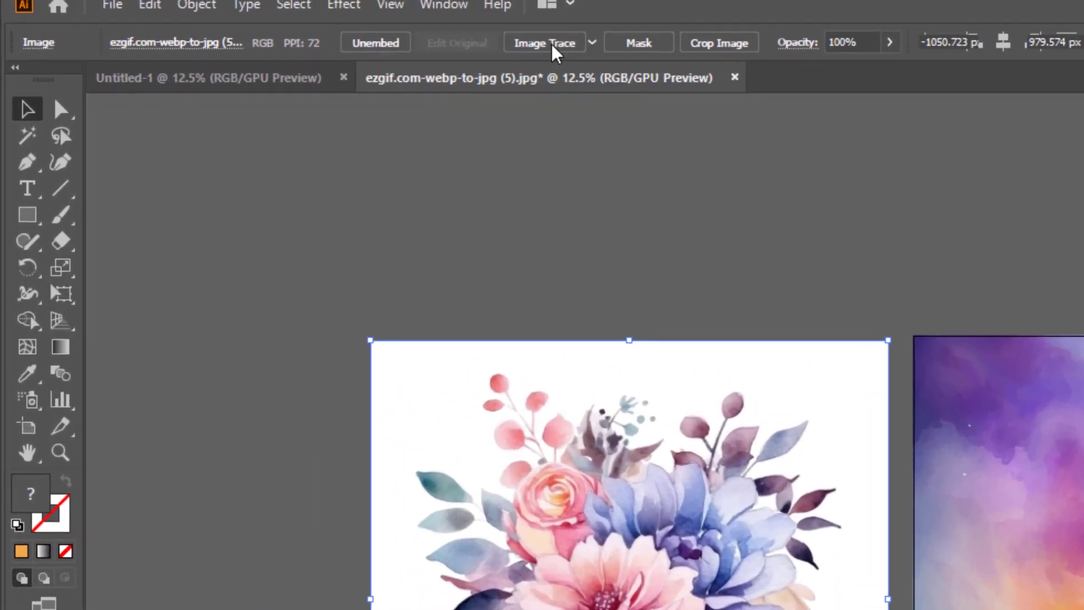
{"action": "left_click", "coordinate": [362, 24]}
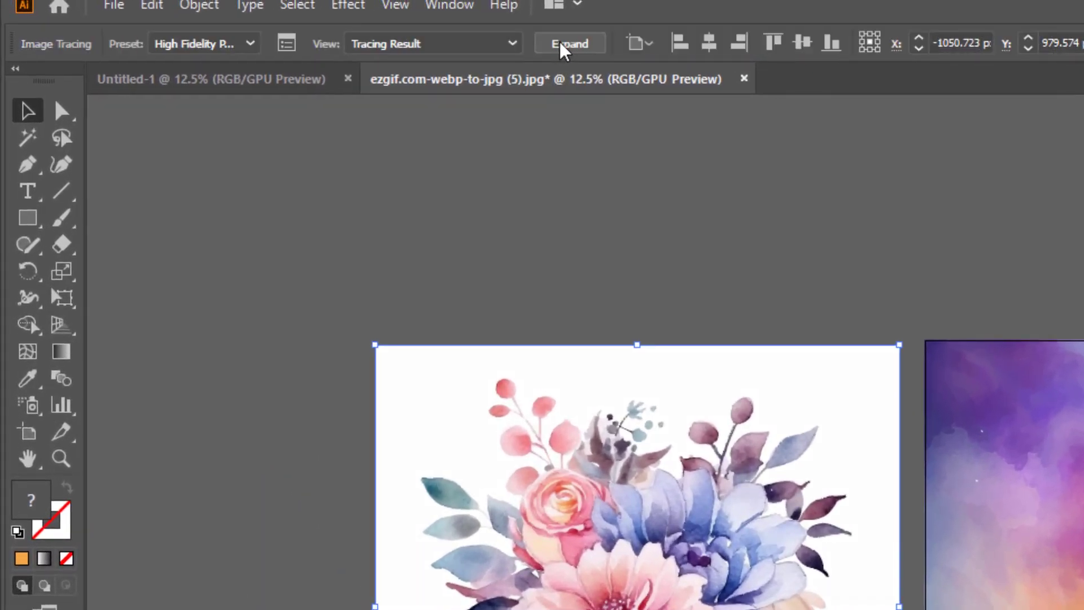
{"action": "left_click", "coordinate": [569, 43]}
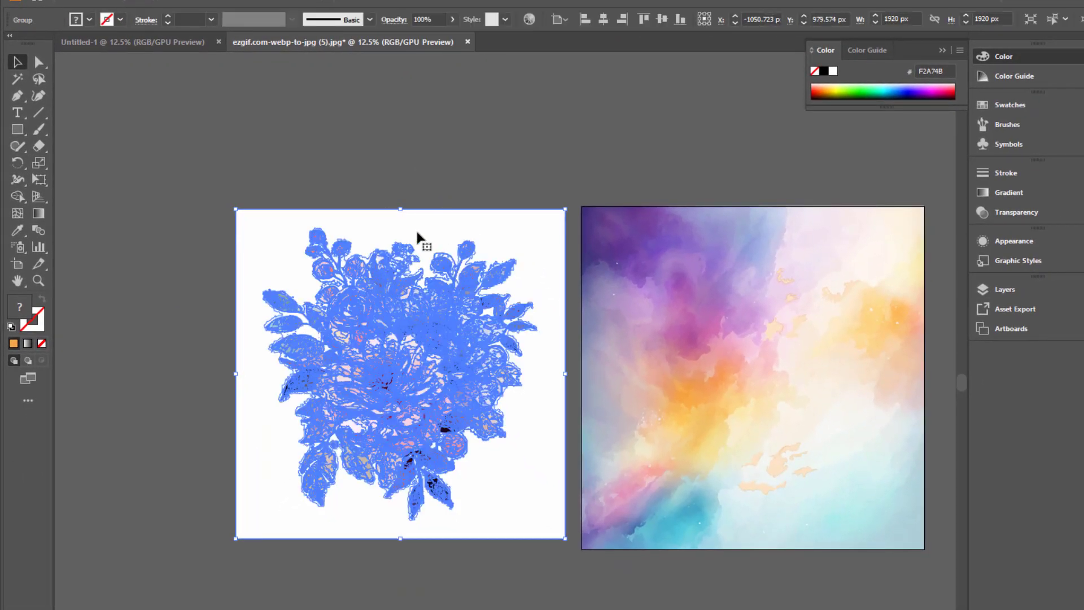
Ungroup the expanded flower tracing and delete its white background shape.
{"action": "right_click", "coordinate": [416, 233]}
{"action": "left_click", "coordinate": [465, 353]}
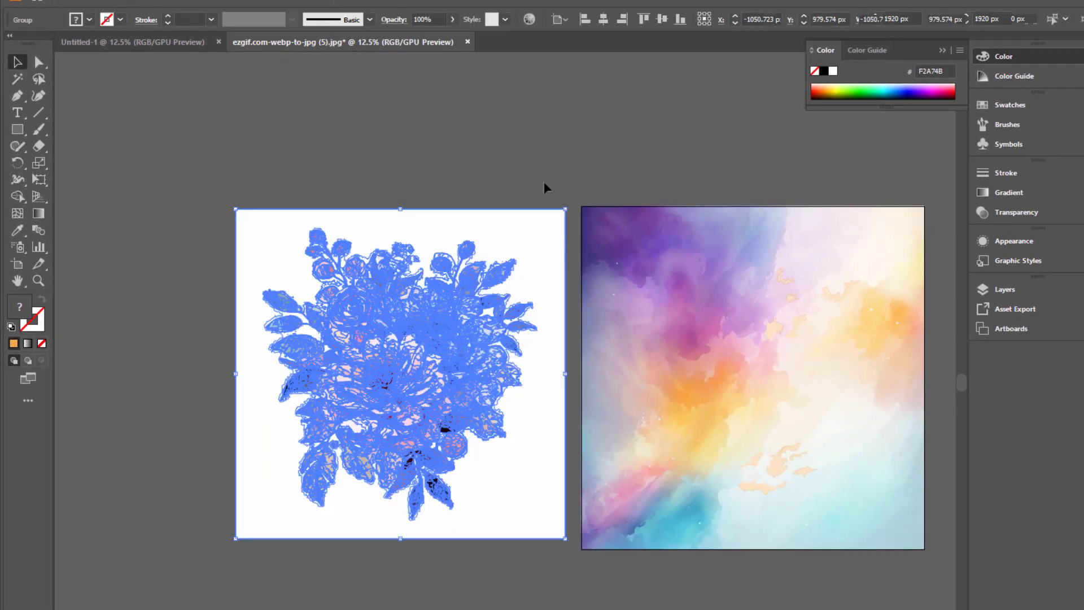
{"action": "left_click", "coordinate": [544, 181]}
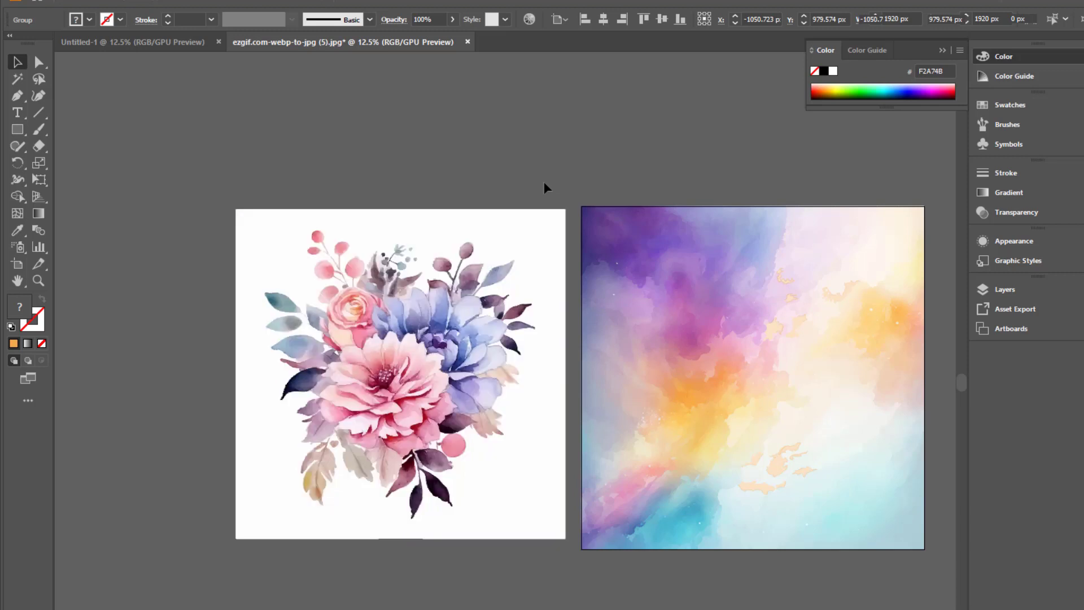
{"action": "left_click_drag", "start_coordinate": [530, 230], "coordinate": [531, 230]}
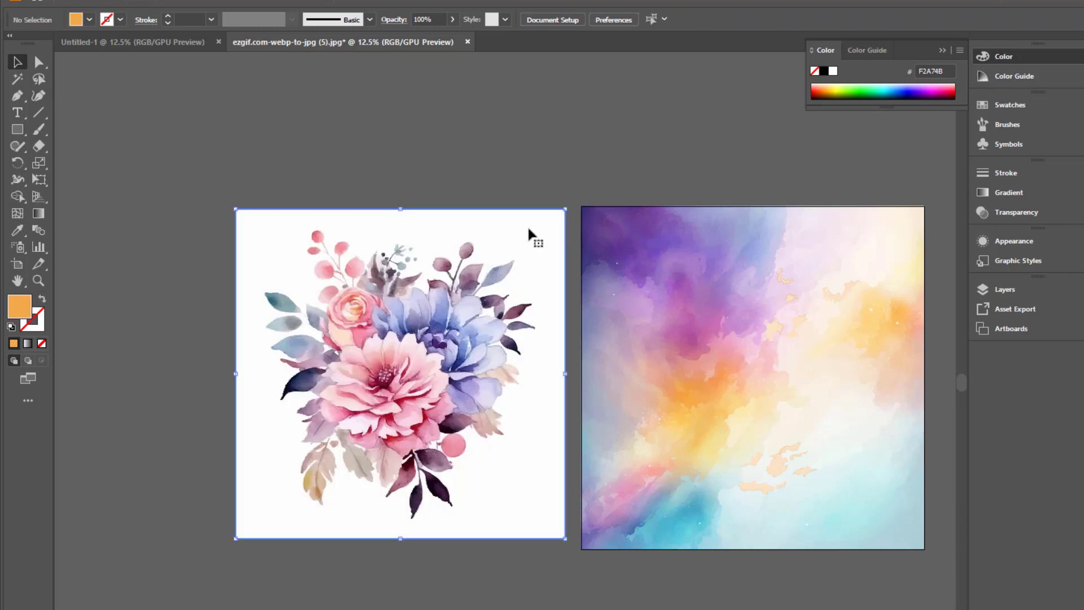
{"action": "left_click", "coordinate": [529, 229]}
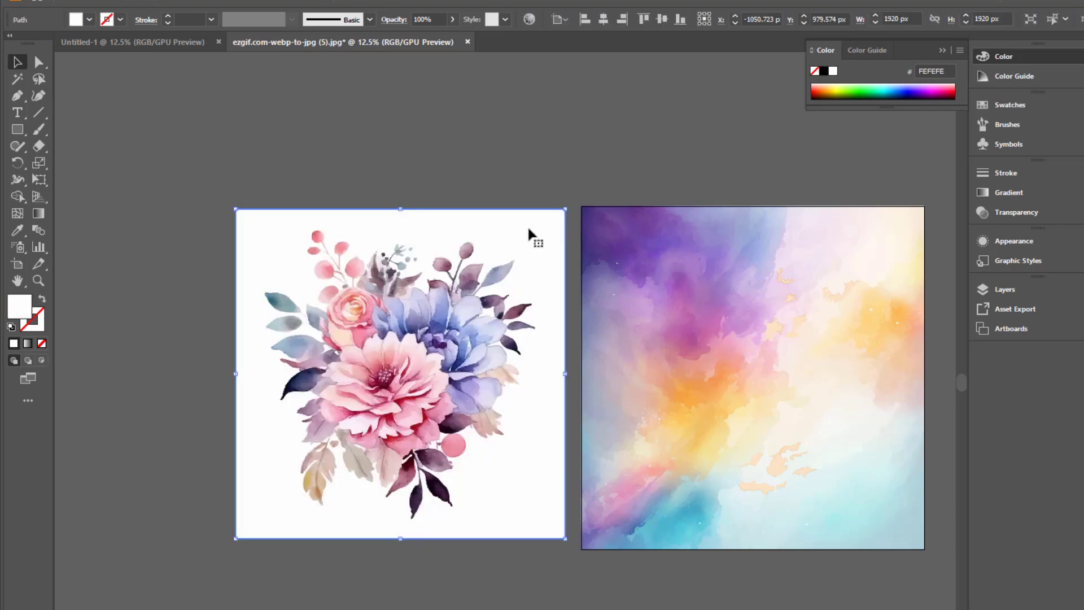
{"action": "key", "text": "Delete"}
Select all the remaining bouquet shapes and group them into one object.
{"action": "left_click", "coordinate": [359, 277]}
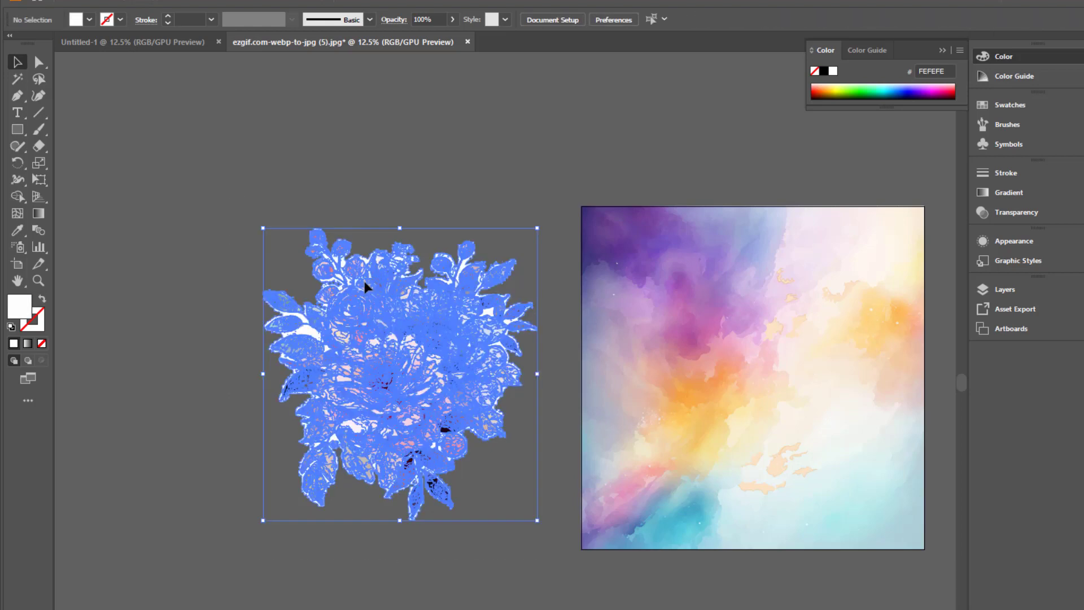
{"action": "right_click", "coordinate": [364, 280]}
{"action": "left_click", "coordinate": [411, 370]}
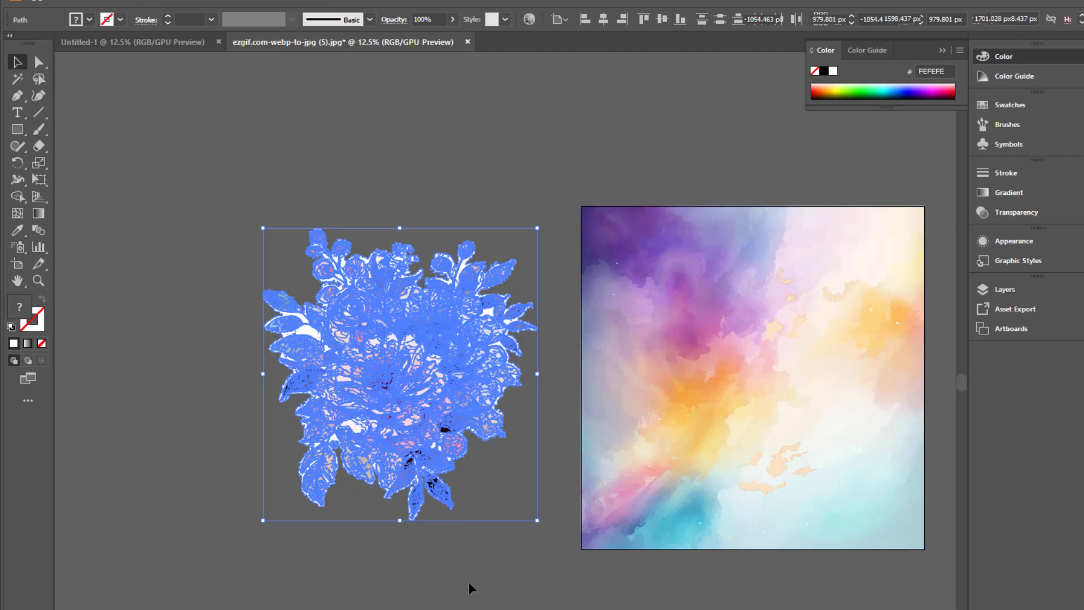
{"action": "left_click", "coordinate": [487, 541]}
{"action": "left_click_drag", "start_coordinate": [504, 517], "coordinate": [384, 508]}
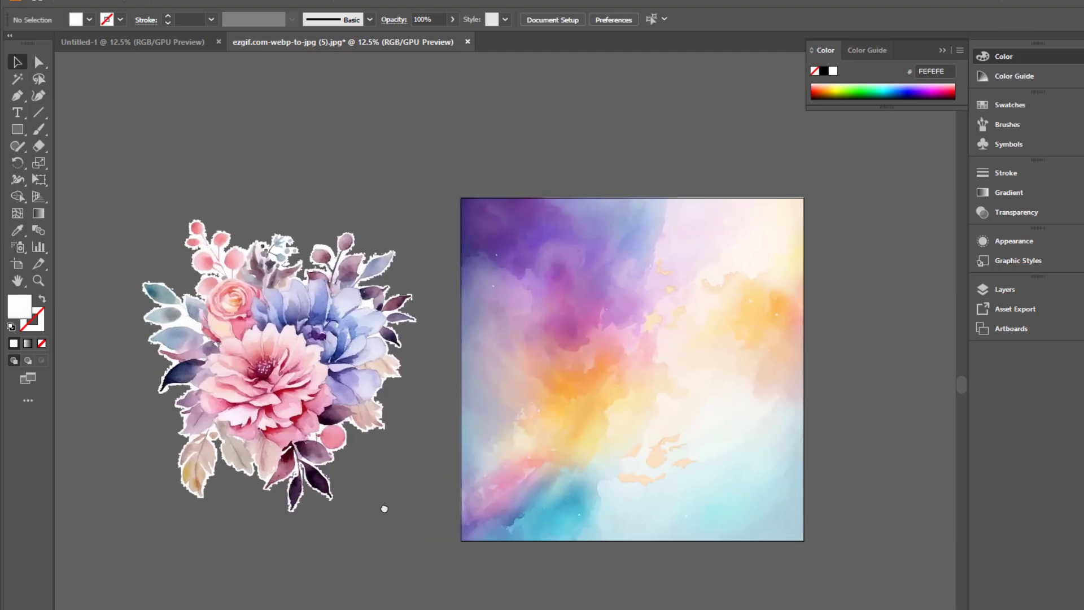
Move the flower group onto the middle of the watercolor background and bring it to the front.
{"action": "left_click_drag", "start_coordinate": [365, 395], "coordinate": [642, 402]}
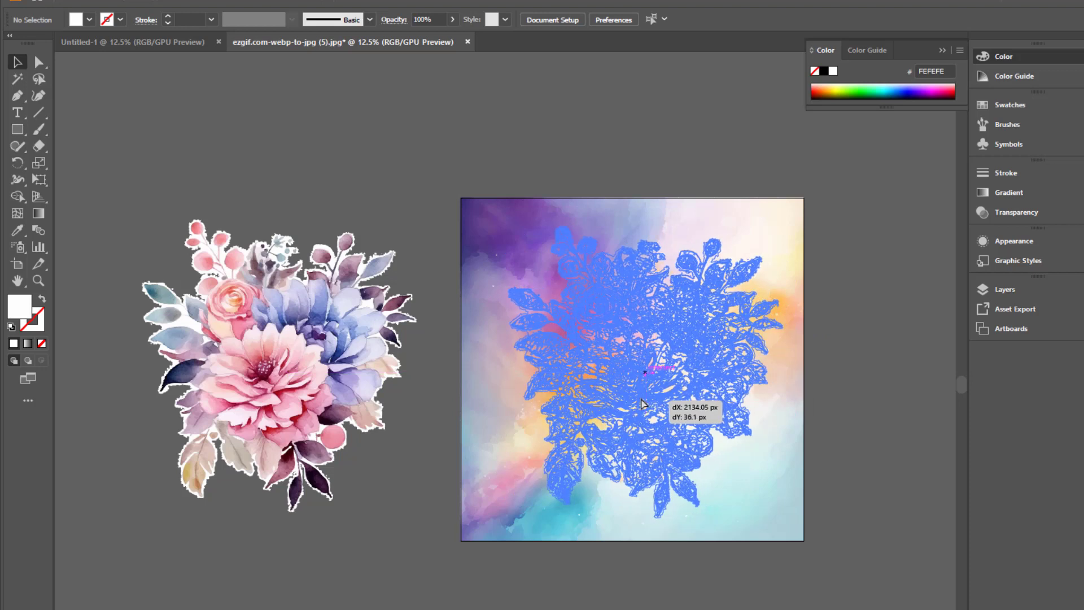
{"action": "left_click_drag", "start_coordinate": [642, 402], "coordinate": [643, 402]}
{"action": "right_click", "coordinate": [658, 401]}
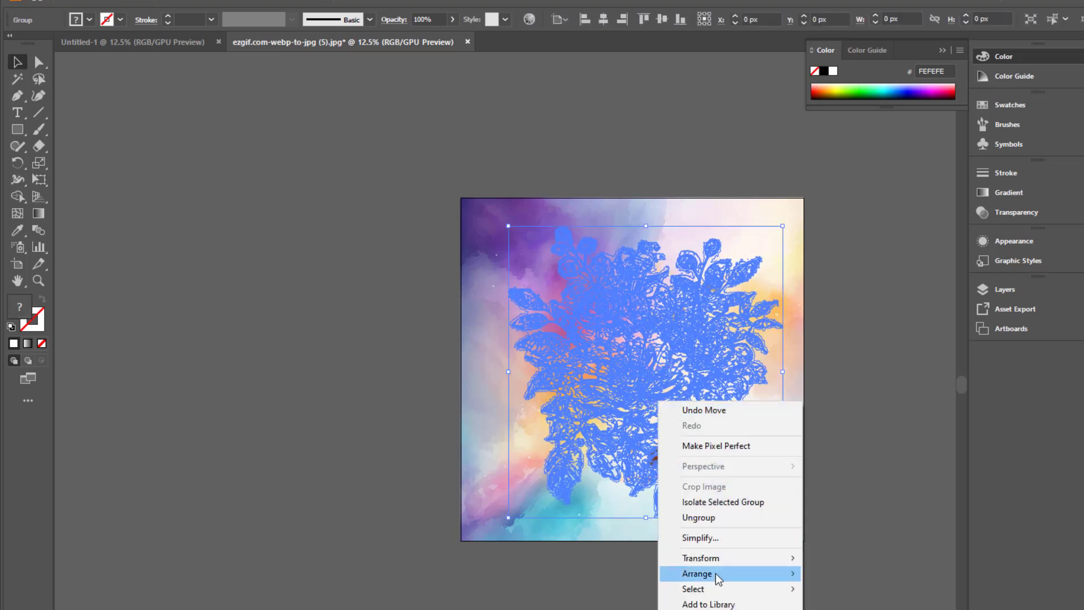
{"action": "mouse_move", "coordinate": [716, 573]}
{"action": "left_click", "coordinate": [857, 571]}
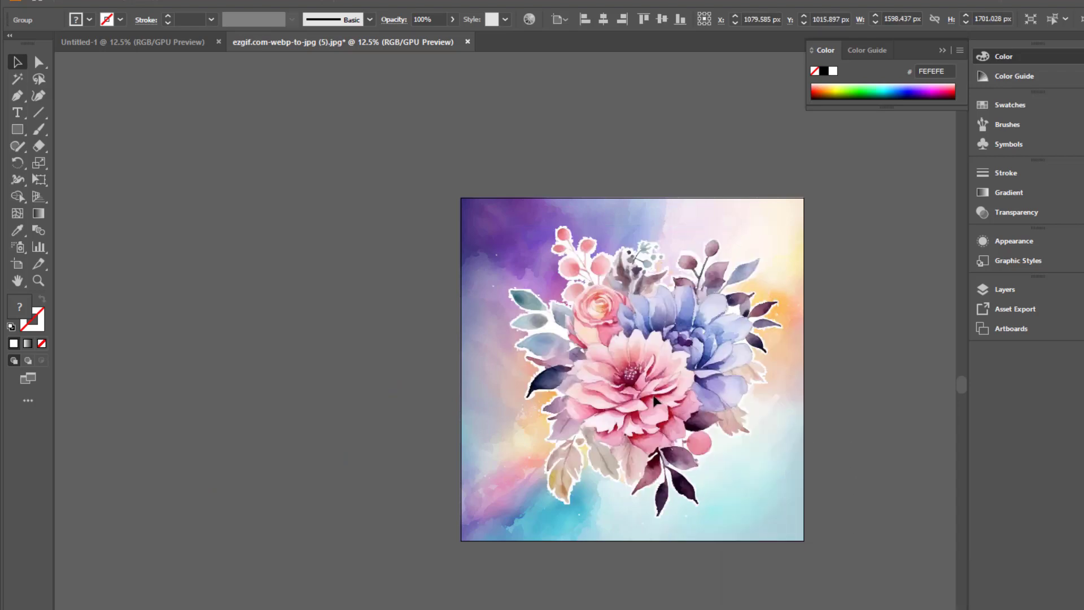
Reposition and proportionally enlarge the flower group so it nearly fills the watercolor background.
{"action": "left_click_drag", "start_coordinate": [639, 410], "coordinate": [709, 455]}
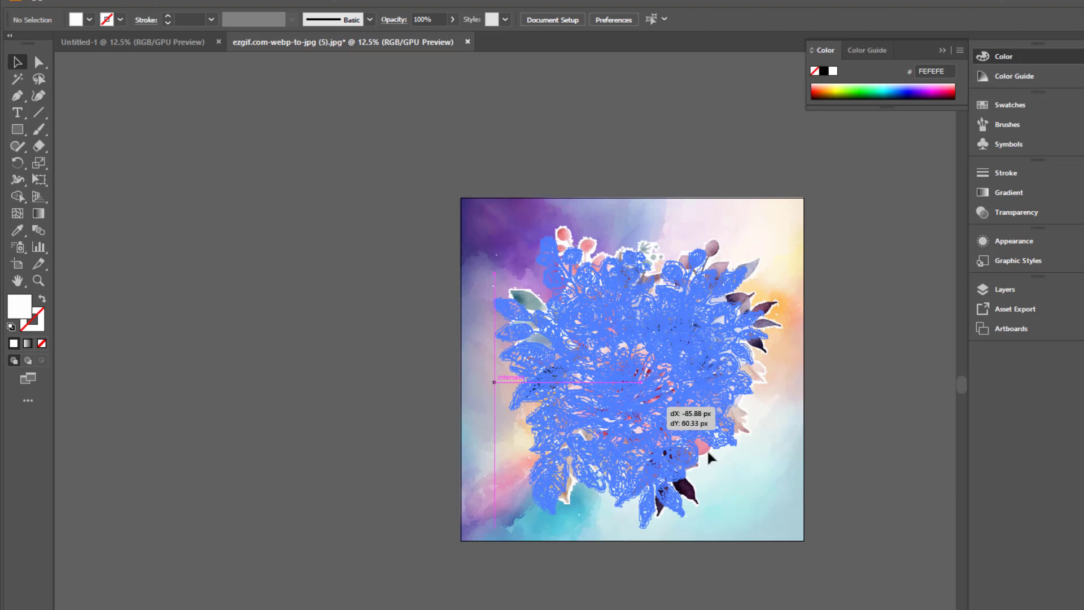
{"action": "left_click_drag", "start_coordinate": [738, 492], "coordinate": [736, 492]}
{"action": "left_click_drag", "start_coordinate": [762, 261], "coordinate": [851, 246]}
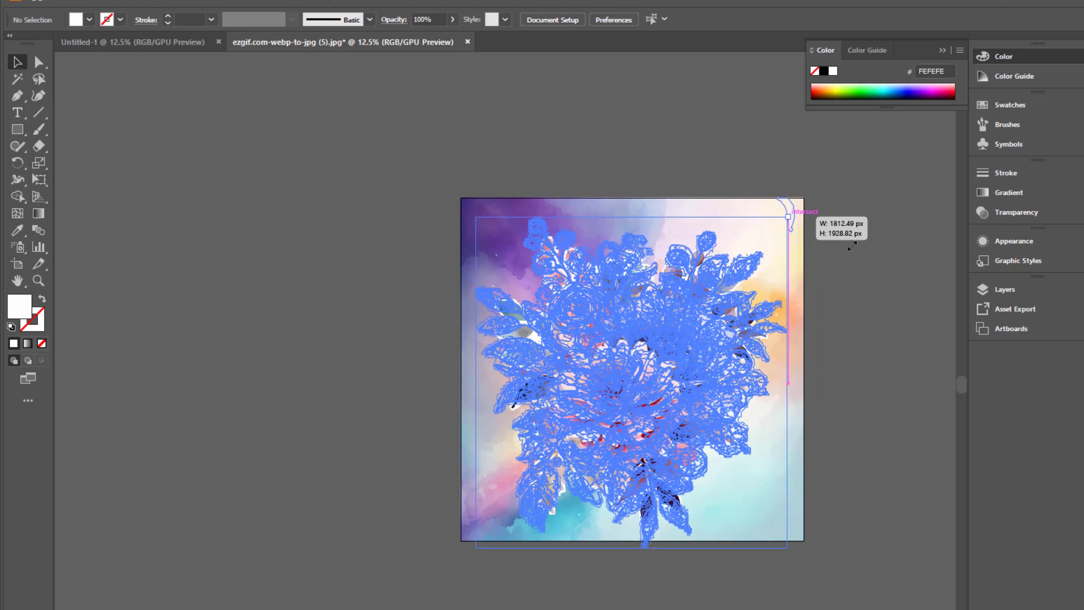
{"action": "left_click_drag", "start_coordinate": [876, 249], "coordinate": [876, 249]}
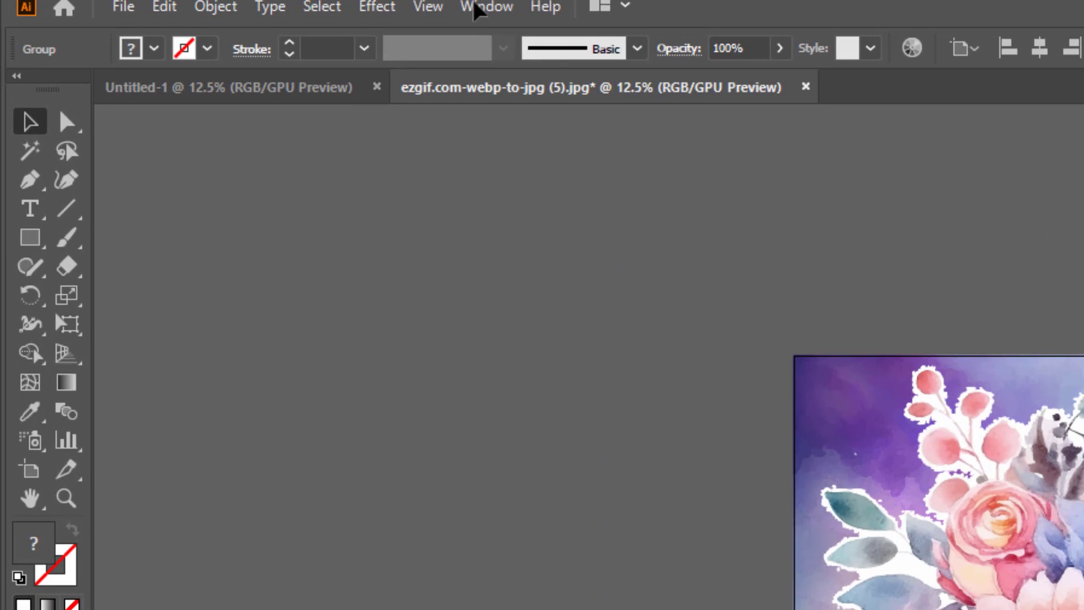
Open the transparency settings and choose the Overlay blend mode.
{"action": "left_click", "coordinate": [477, 10]}
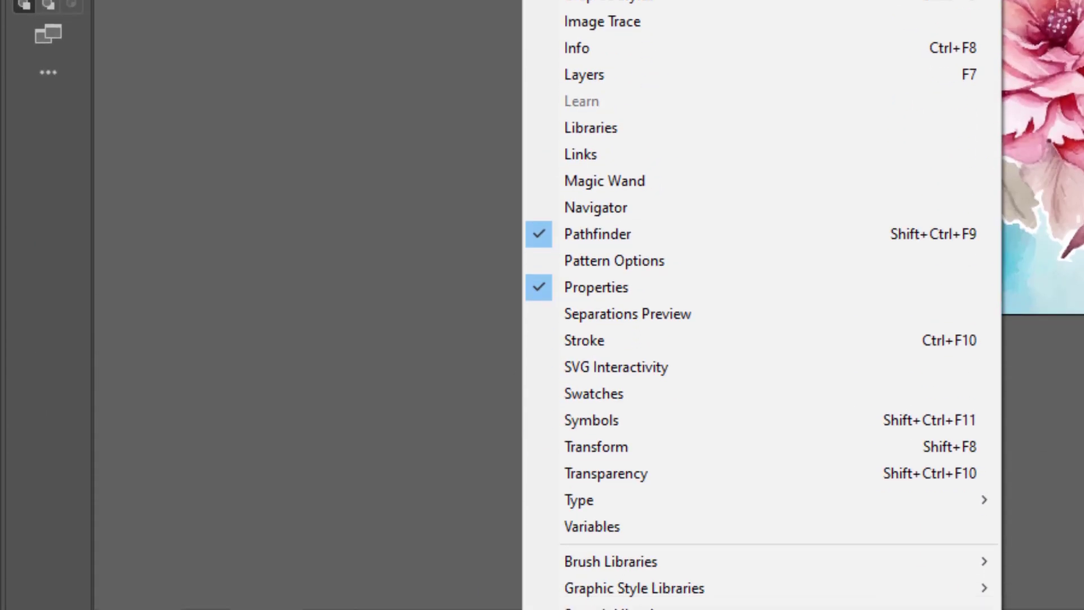
{"action": "scroll", "coordinate": [615, 526], "scroll_direction": "down", "scroll_amount": 3}
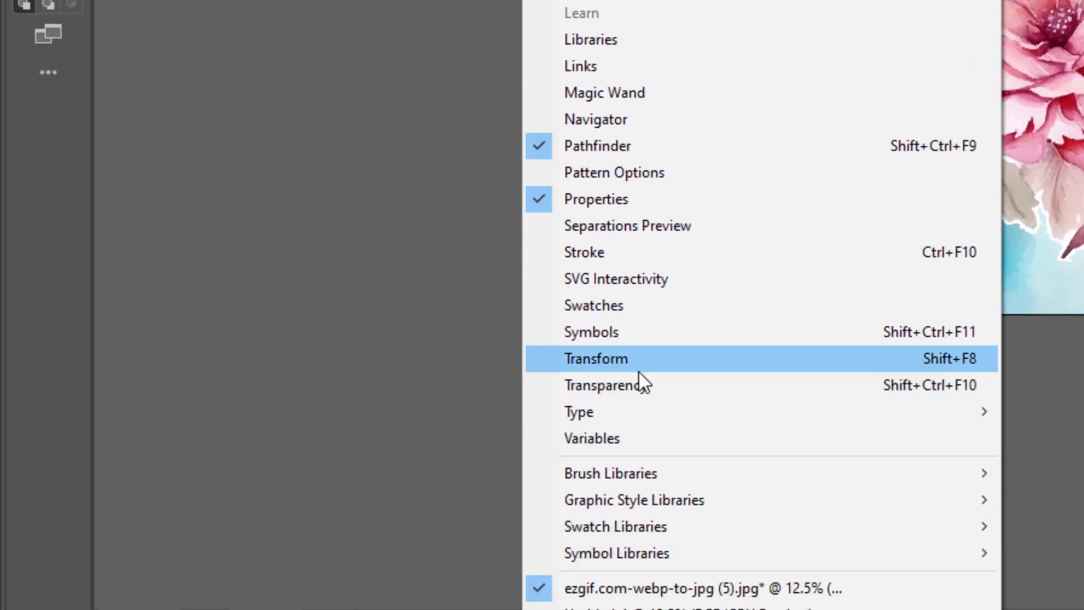
{"action": "left_click", "coordinate": [653, 387]}
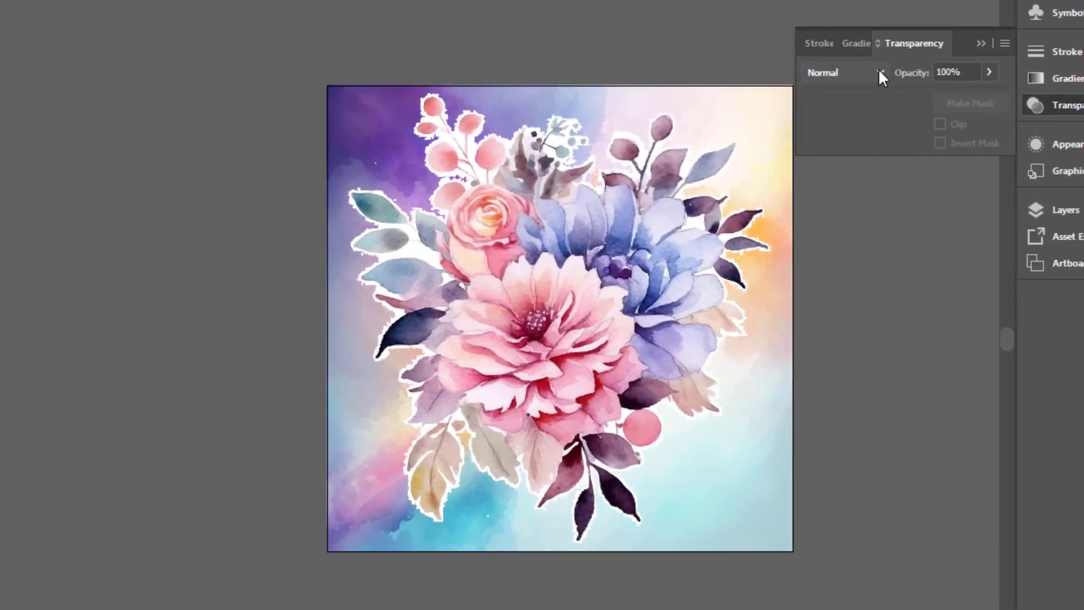
{"action": "left_click", "coordinate": [946, 147]}
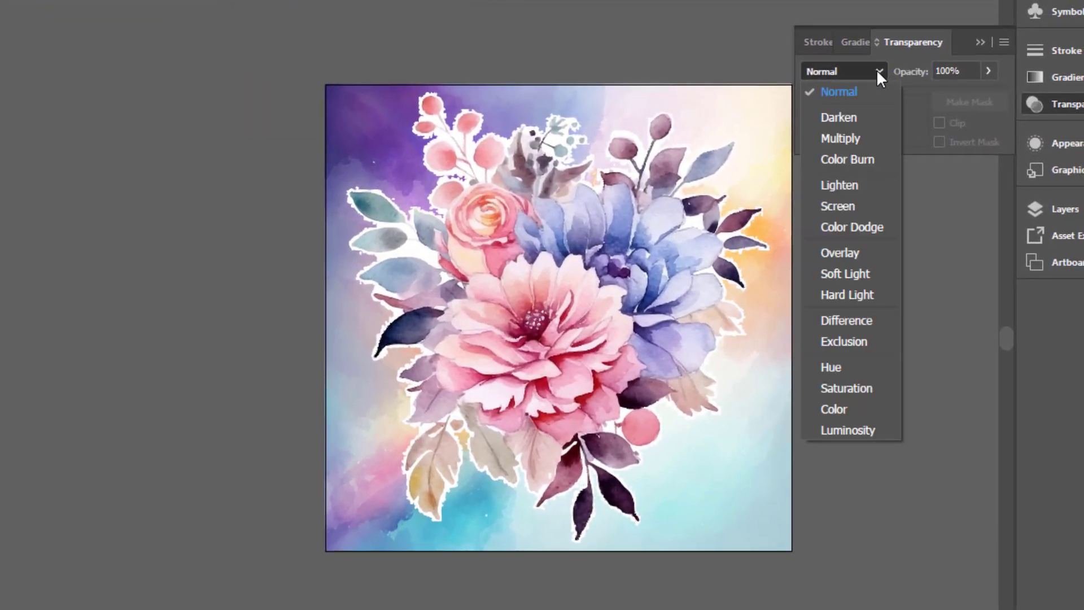
{"action": "left_click", "coordinate": [863, 255]}
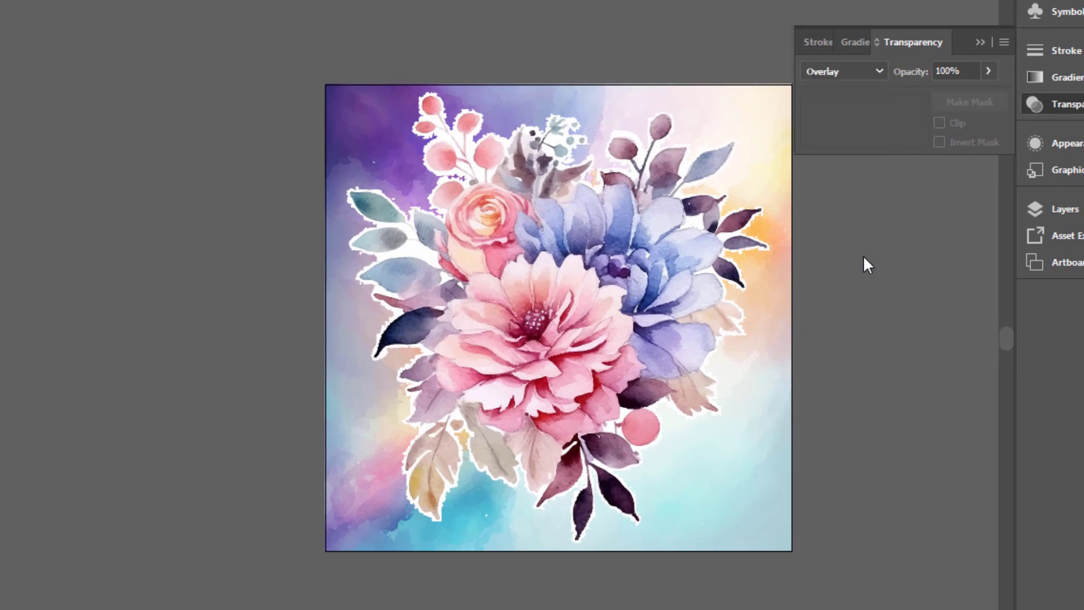
Apply the Overlay blend mode to the flower group and deselect it.
{"action": "left_click", "coordinate": [617, 264]}
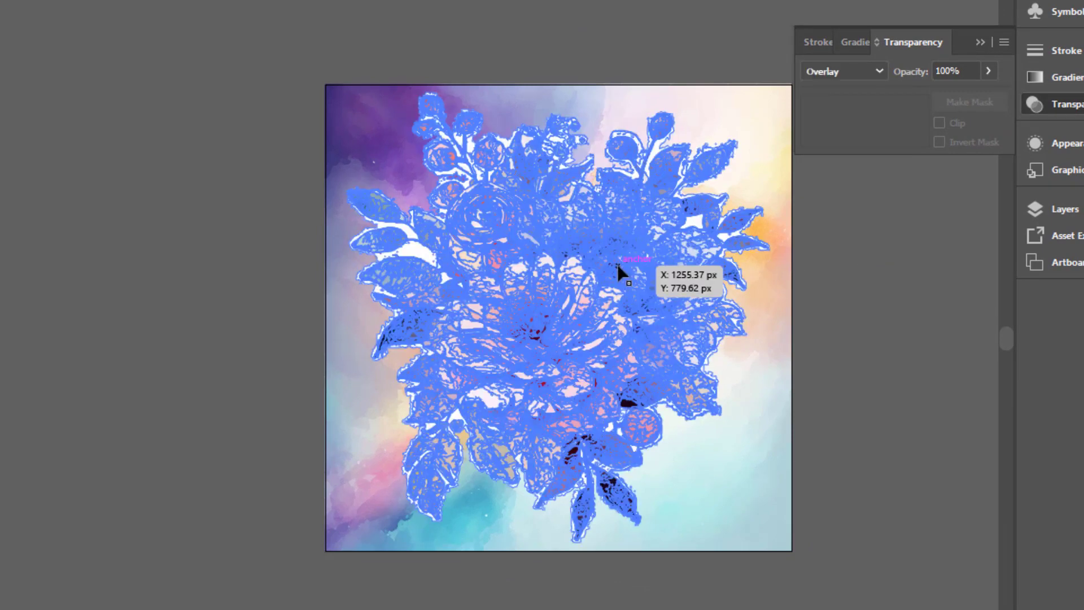
{"action": "left_click", "coordinate": [875, 68]}
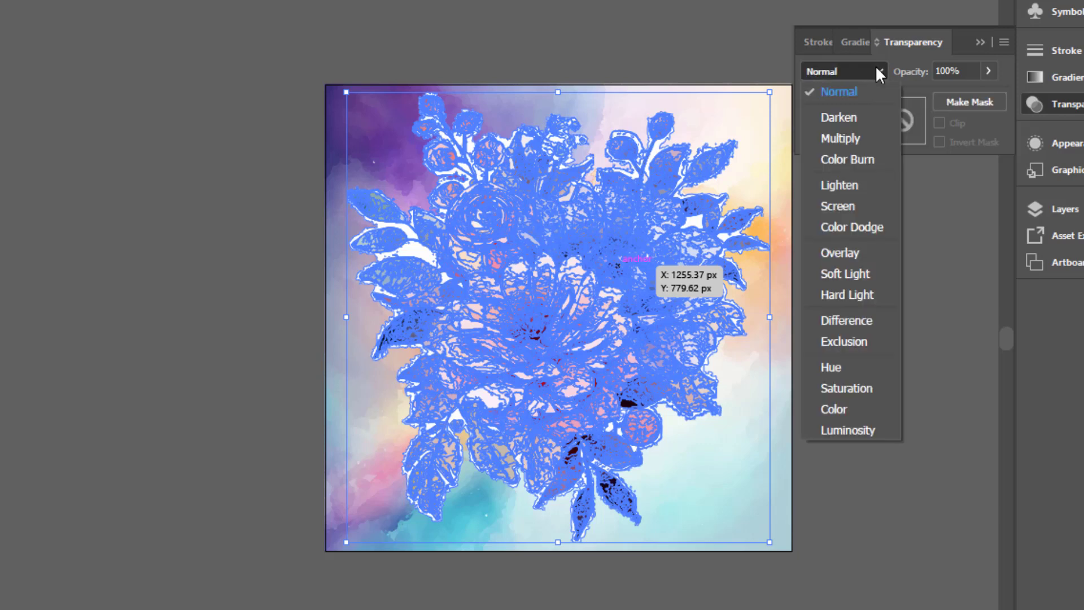
{"action": "key", "text": "Escape"}
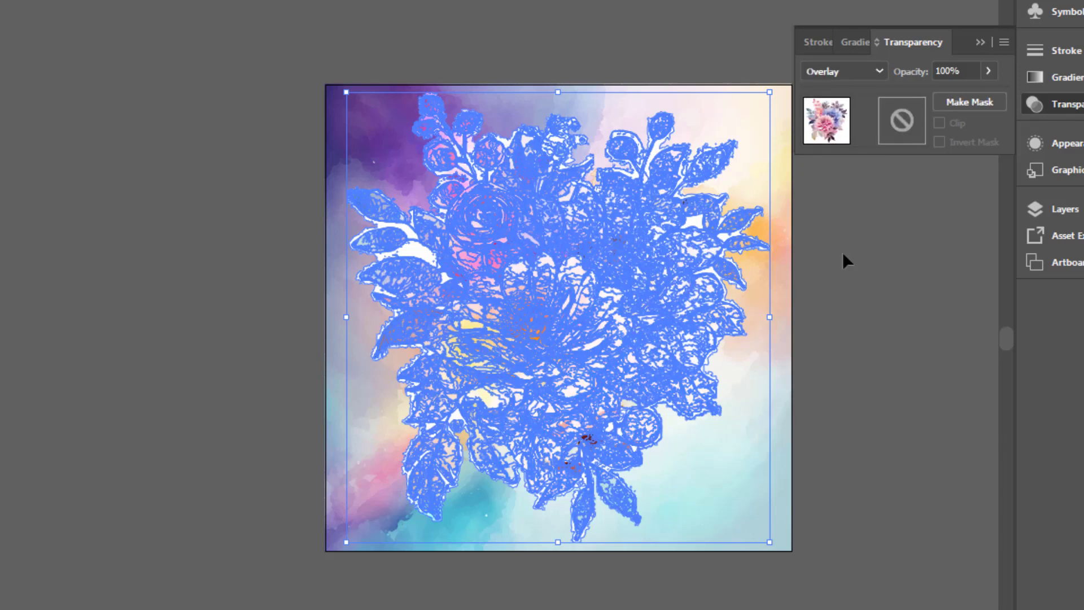
{"action": "left_click", "coordinate": [842, 252]}
{"action": "left_click", "coordinate": [887, 288]}
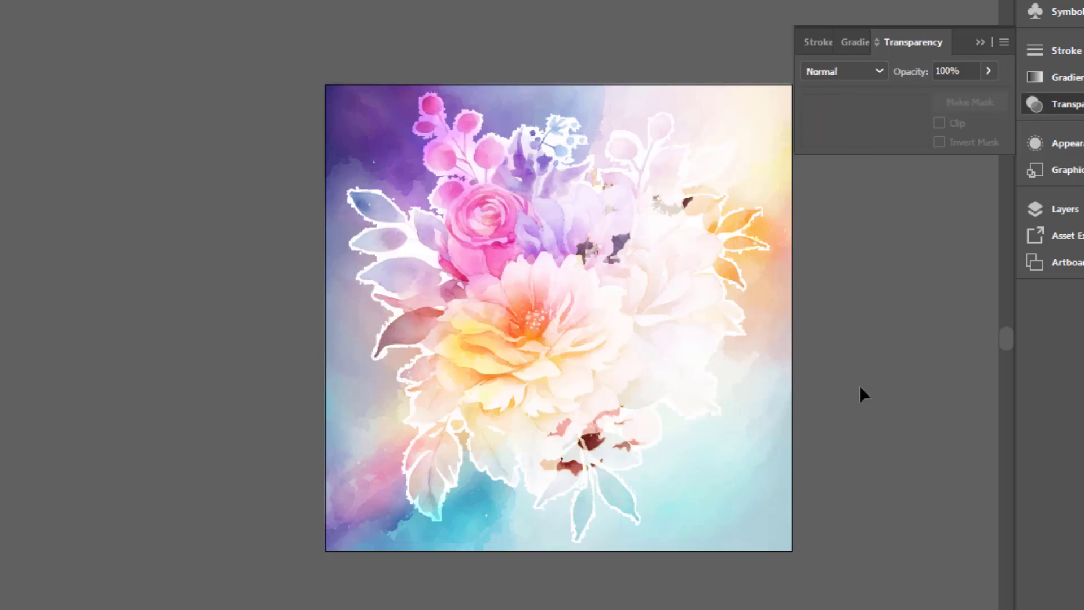
Change the flower group's blend mode to Darken and deselect it.
{"action": "left_click_drag", "start_coordinate": [823, 283], "coordinate": [726, 242]}
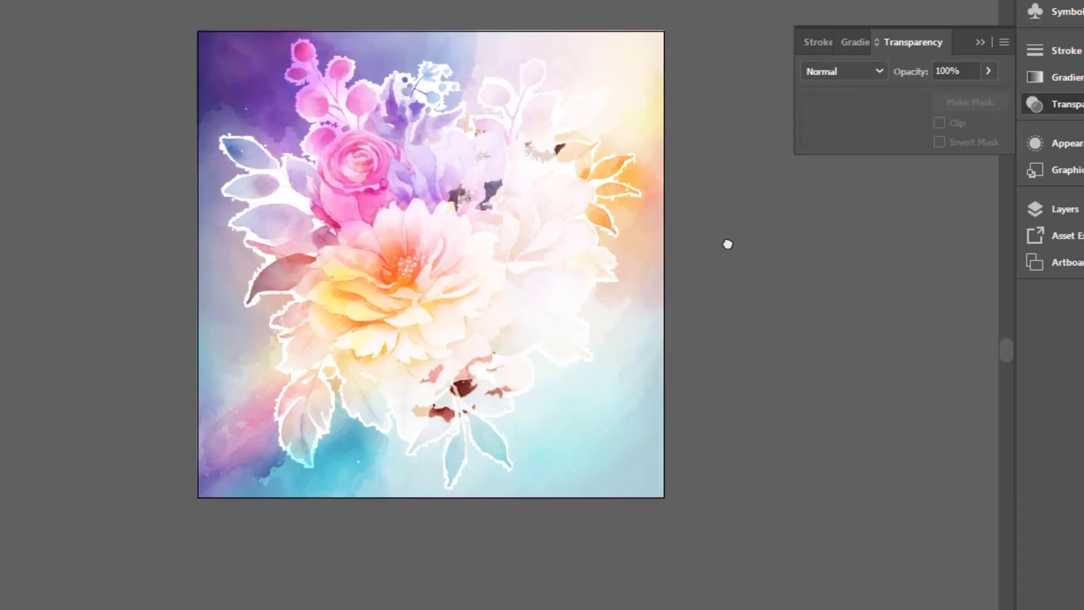
{"action": "left_click", "coordinate": [474, 233]}
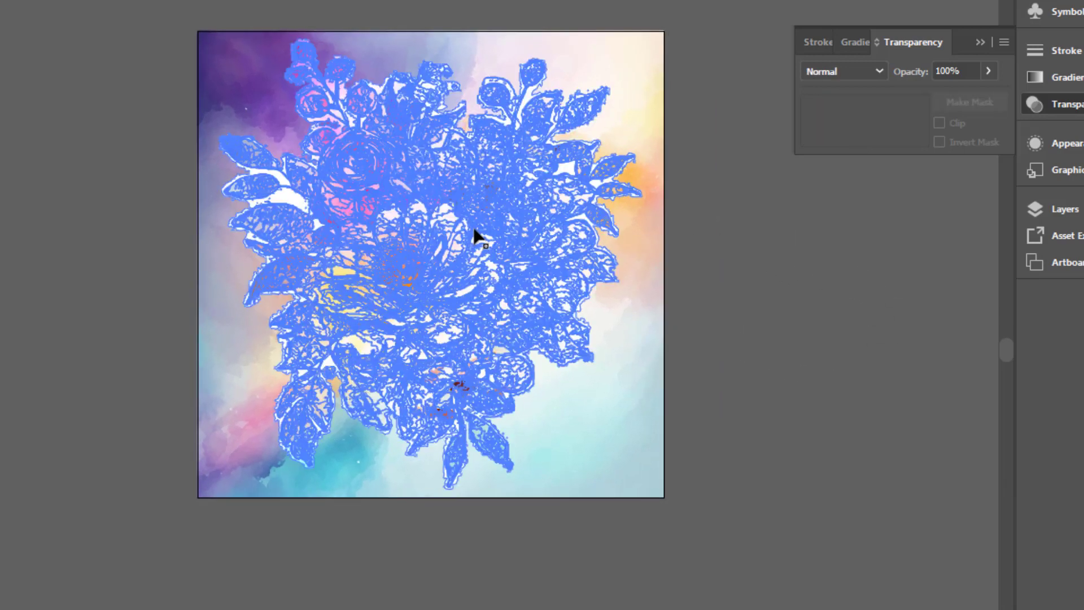
{"action": "left_click", "coordinate": [881, 68]}
{"action": "key", "text": "Escape"}
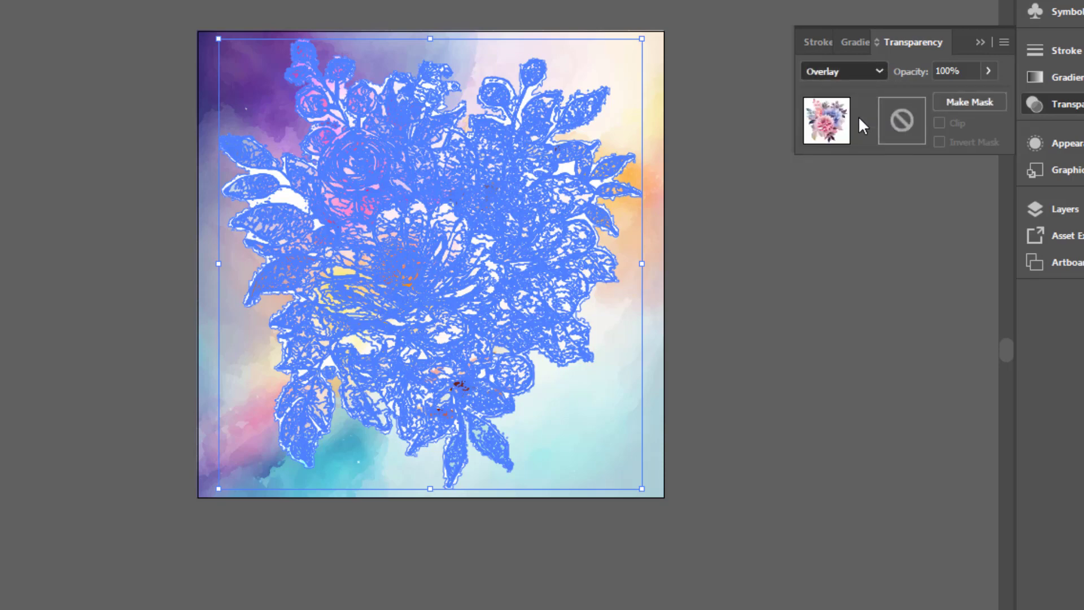
{"action": "key", "text": "d"}
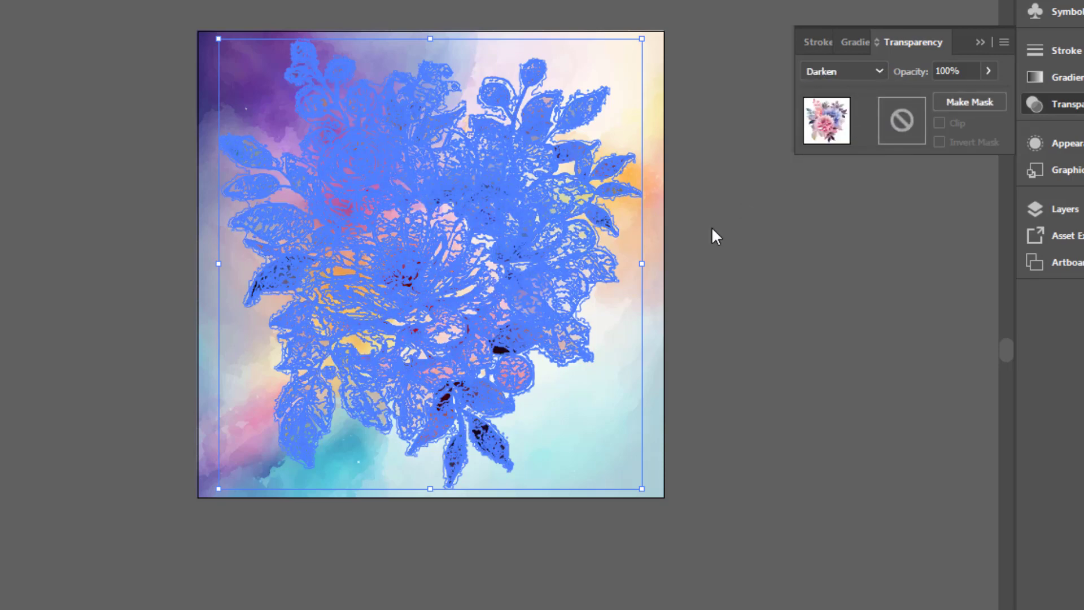
{"action": "left_click", "coordinate": [712, 233]}
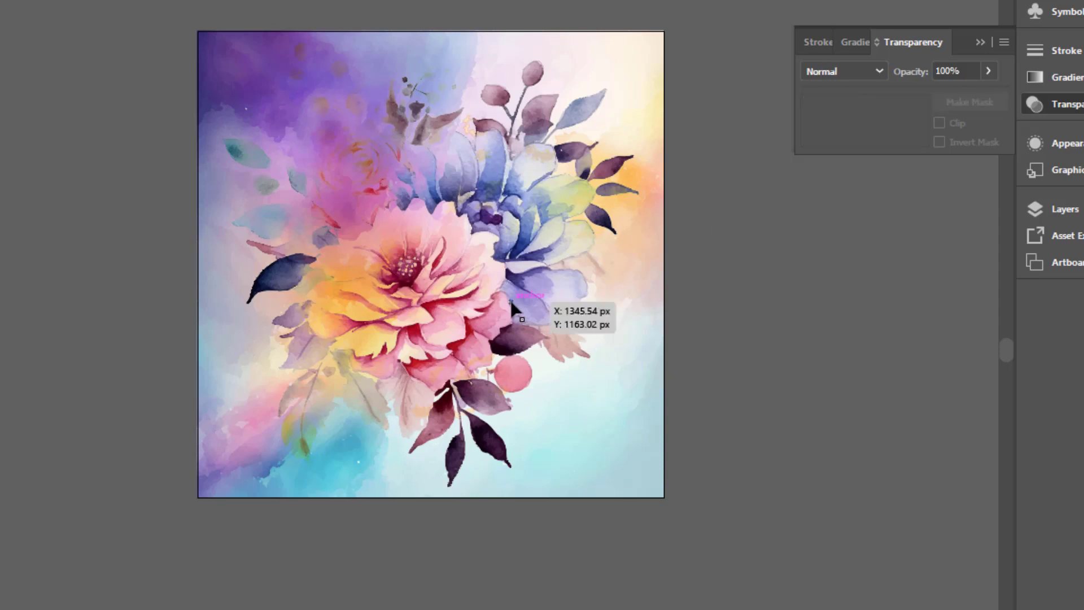
Change the flower group's blend mode to Multiply and deselect it to preview the blend with the background.
{"action": "left_click", "coordinate": [436, 287]}
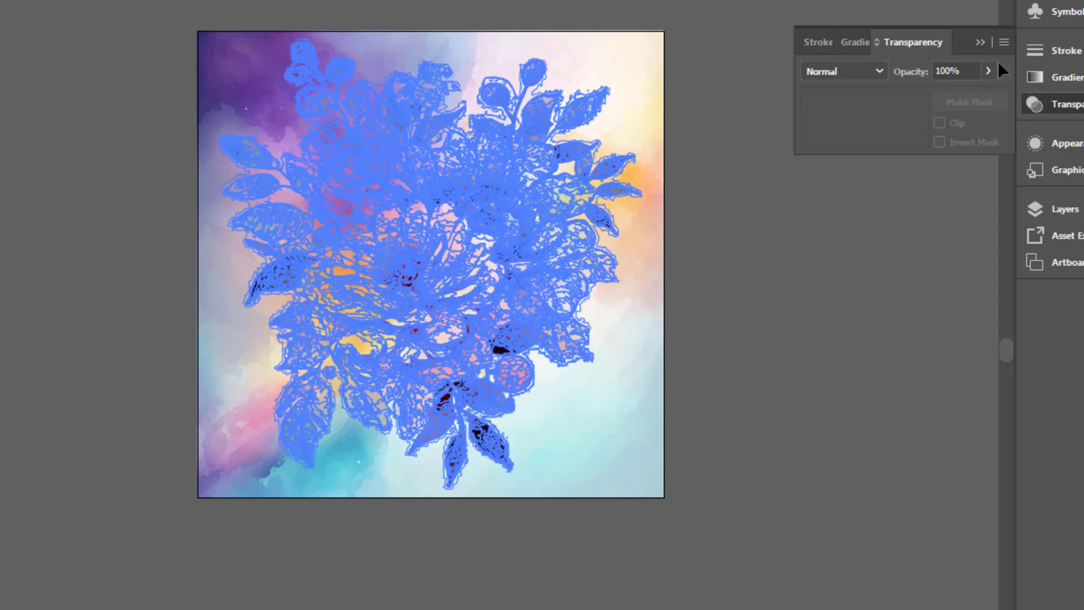
{"action": "left_click", "coordinate": [881, 72]}
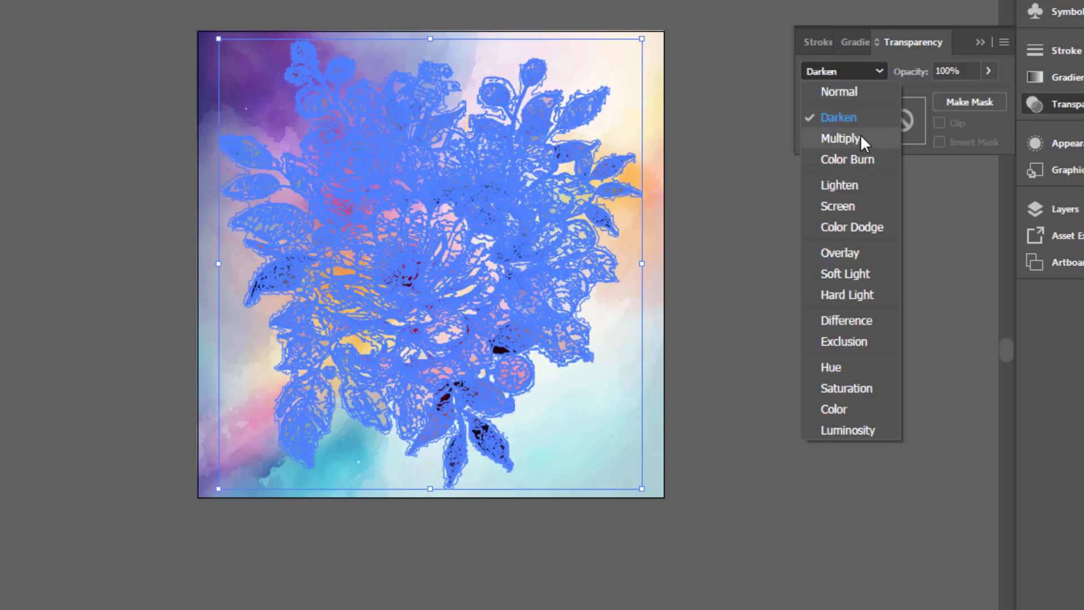
{"action": "key", "text": "Escape"}
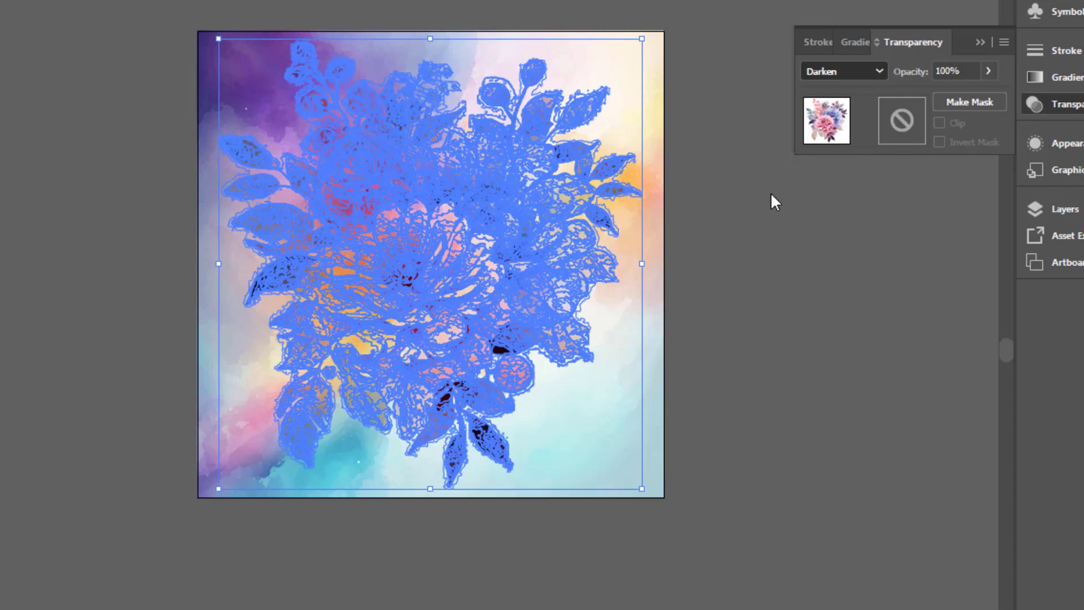
{"action": "key", "text": "Down"}
{"action": "left_click", "coordinate": [771, 192]}
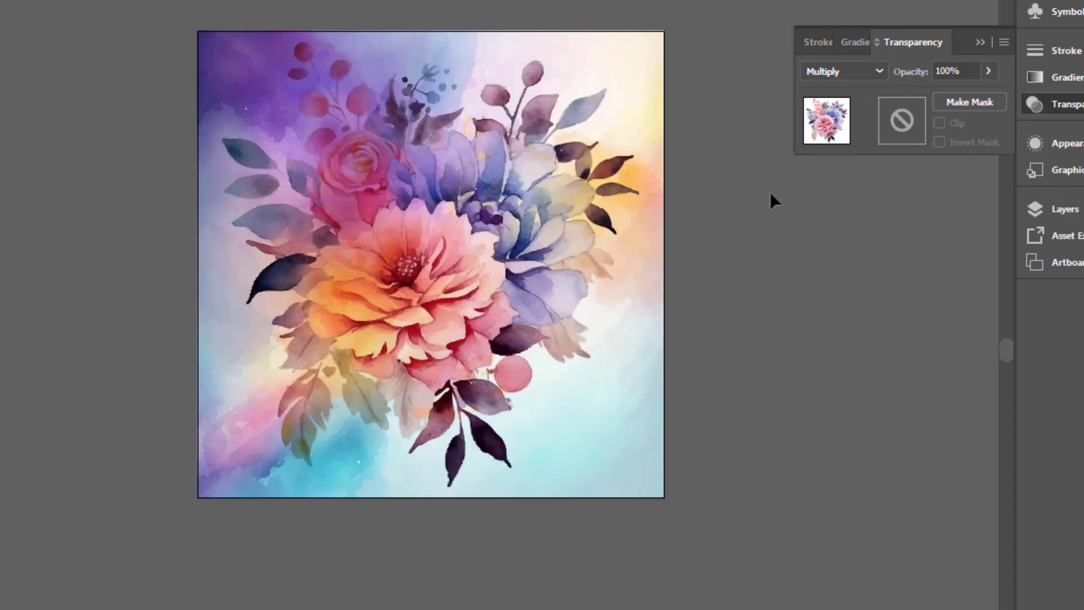
Set the flower group's blend mode to Color Burn and deselect the group.
{"action": "left_click", "coordinate": [324, 249]}
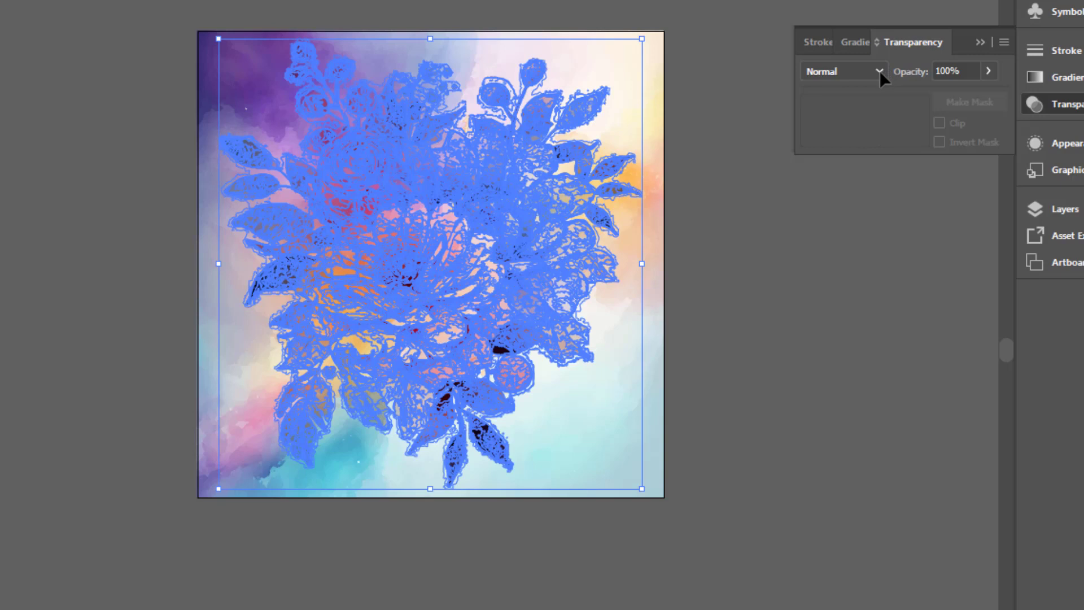
{"action": "left_click", "coordinate": [880, 70]}
{"action": "left_click", "coordinate": [862, 79]}
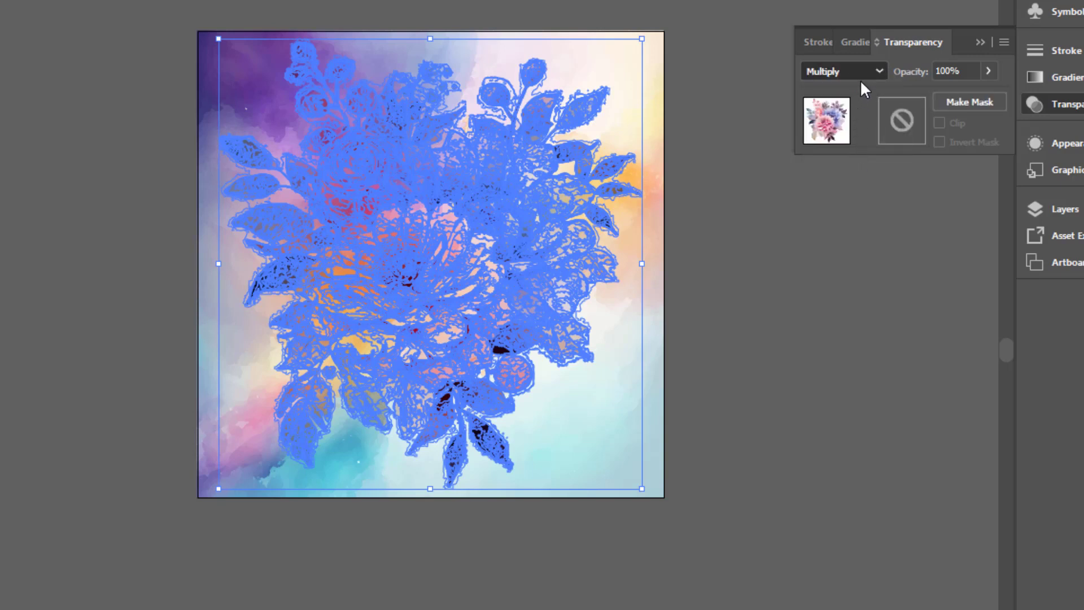
{"action": "key", "text": "Down"}
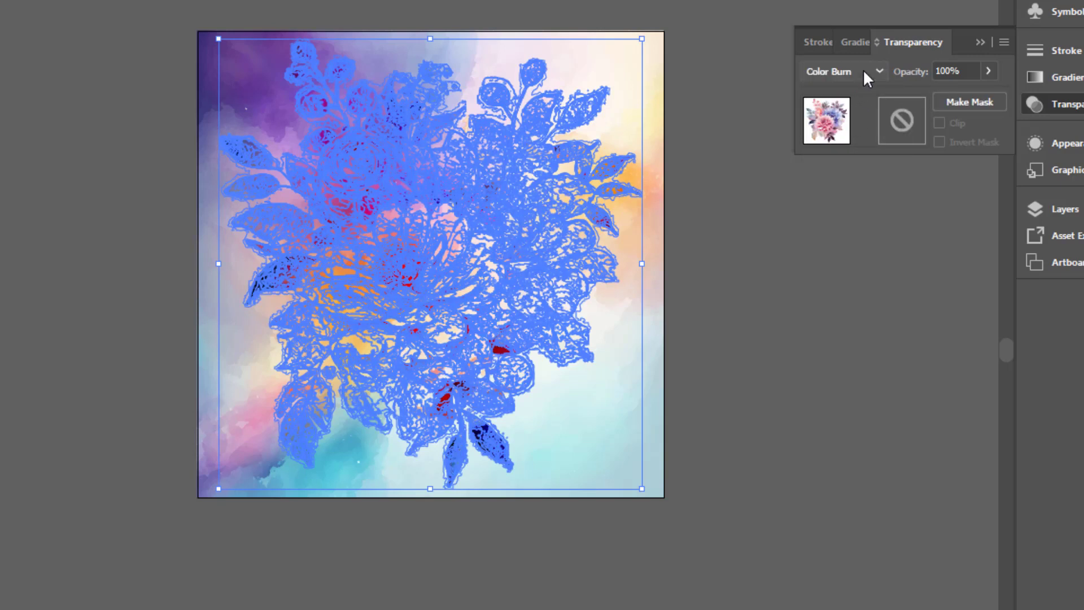
{"action": "left_click", "coordinate": [740, 216]}
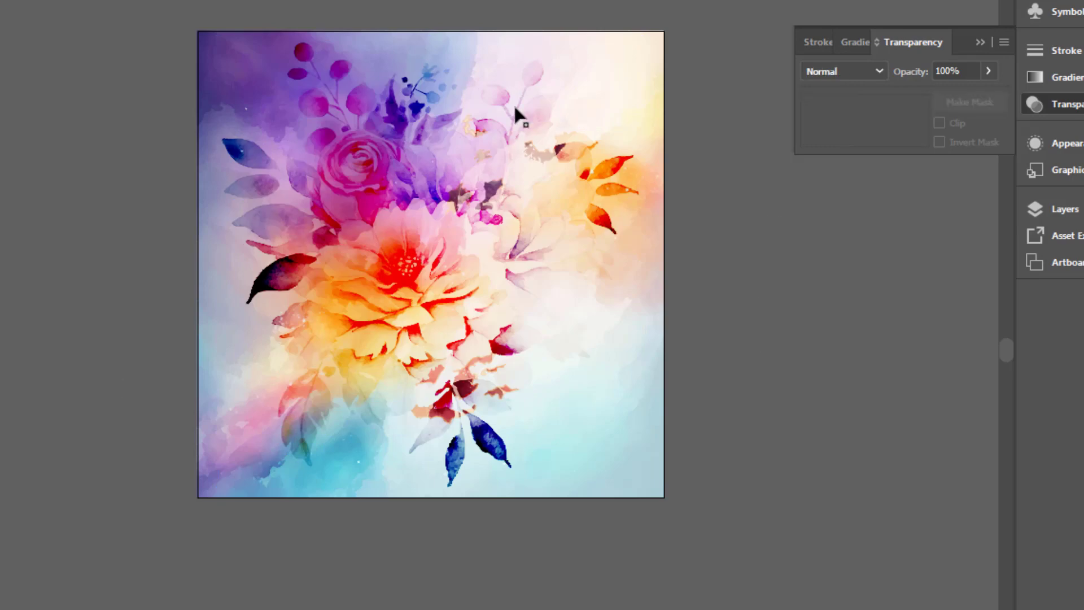
{"action": "left_click", "coordinate": [412, 261]}
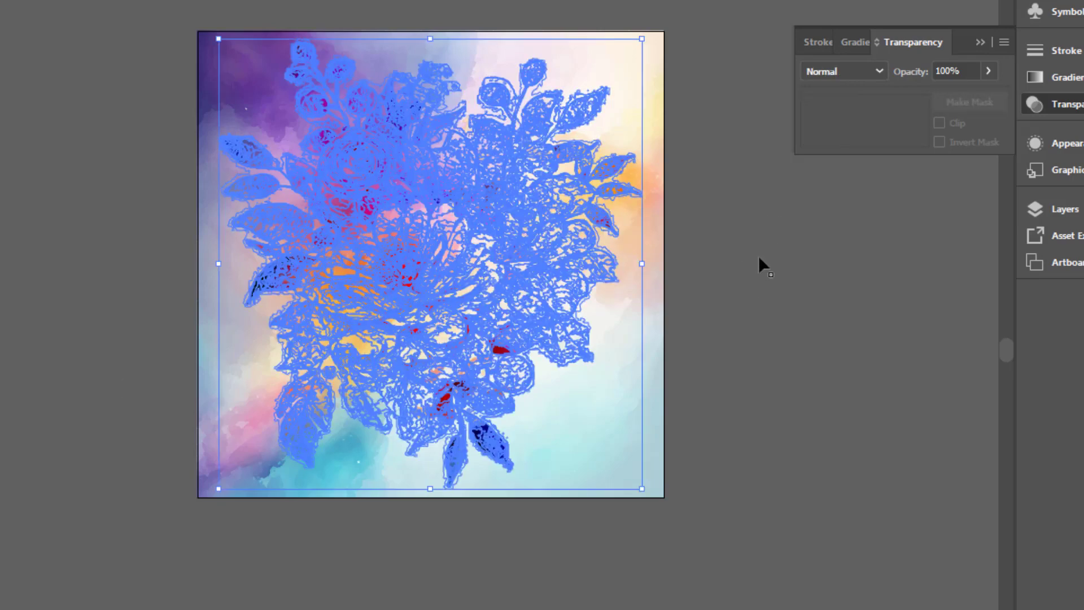
{"action": "left_click", "coordinate": [877, 70]}
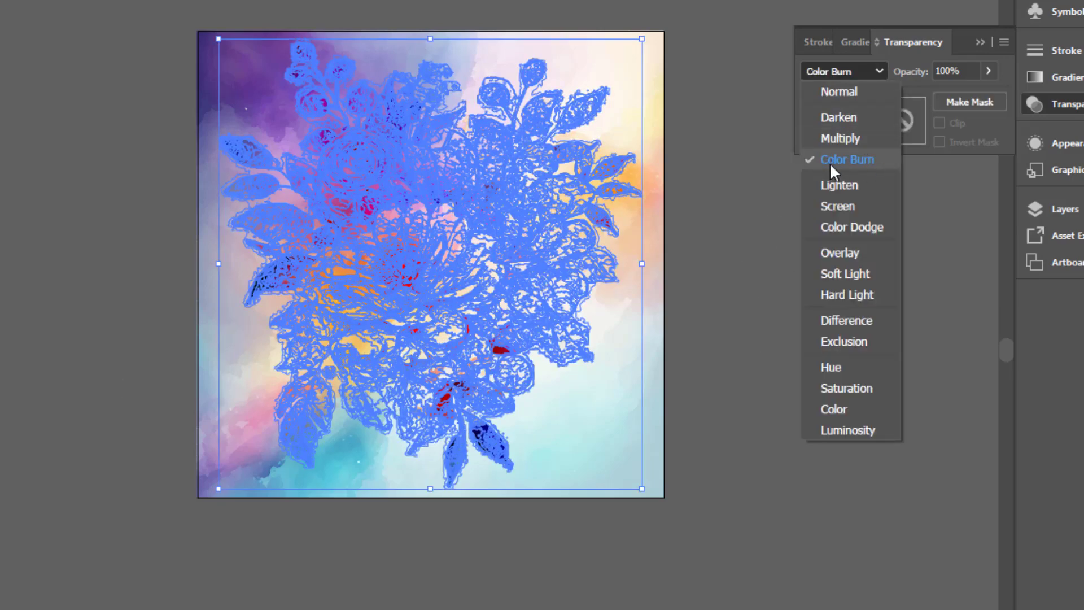
{"action": "left_click", "coordinate": [731, 276]}
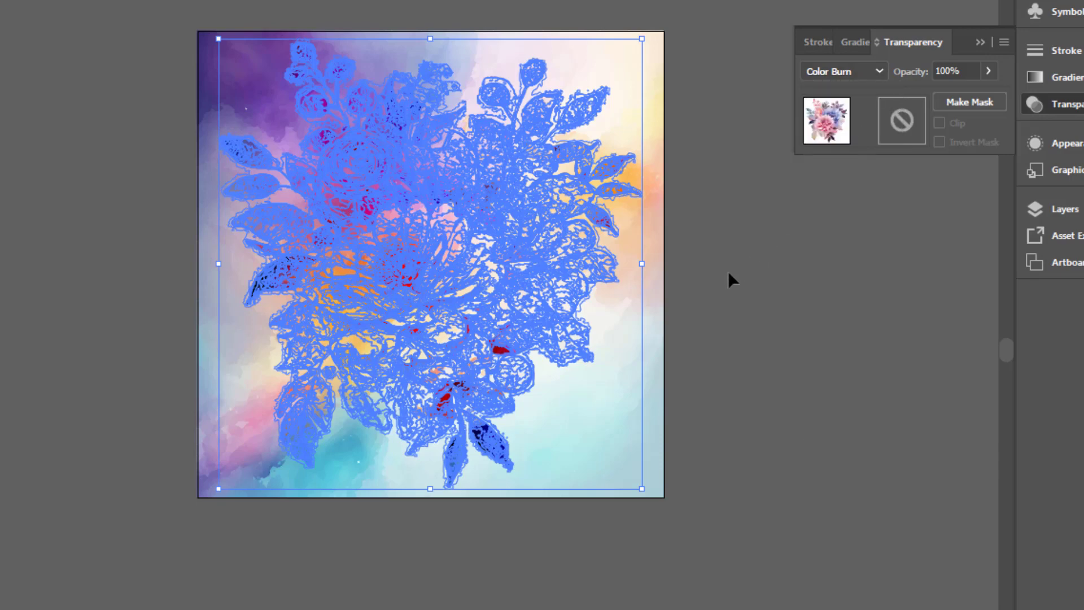
{"action": "left_click", "coordinate": [728, 274]}
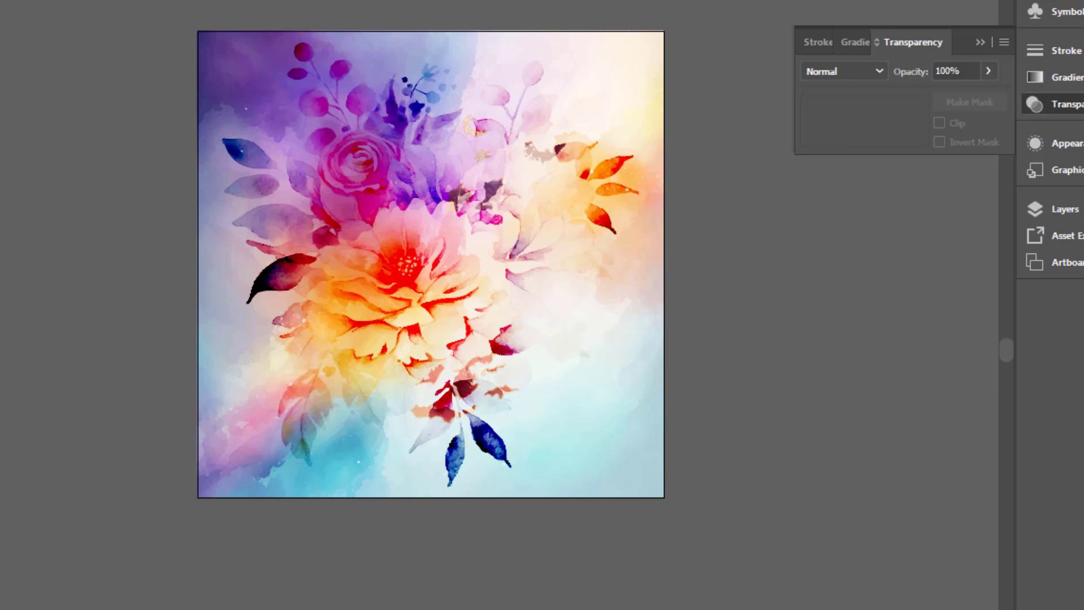
{"action": "key", "text": "alt+f"}
{"action": "key", "text": "Escape"}
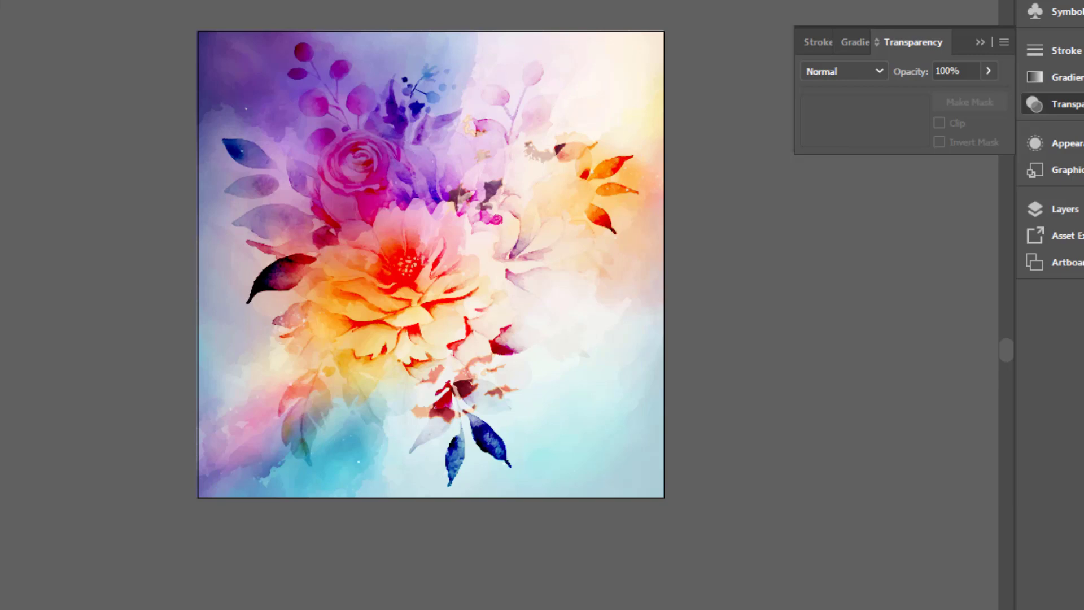